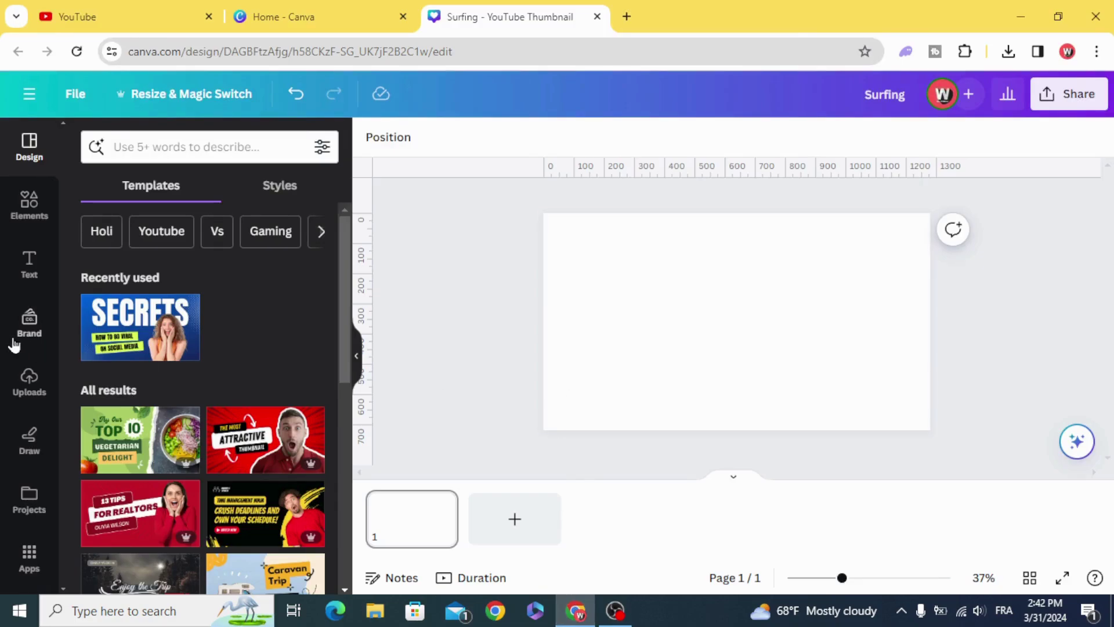
Add a heading reading 'Surfing' and widen its letter spacing to 85.
click(25, 261)
click(142, 298)
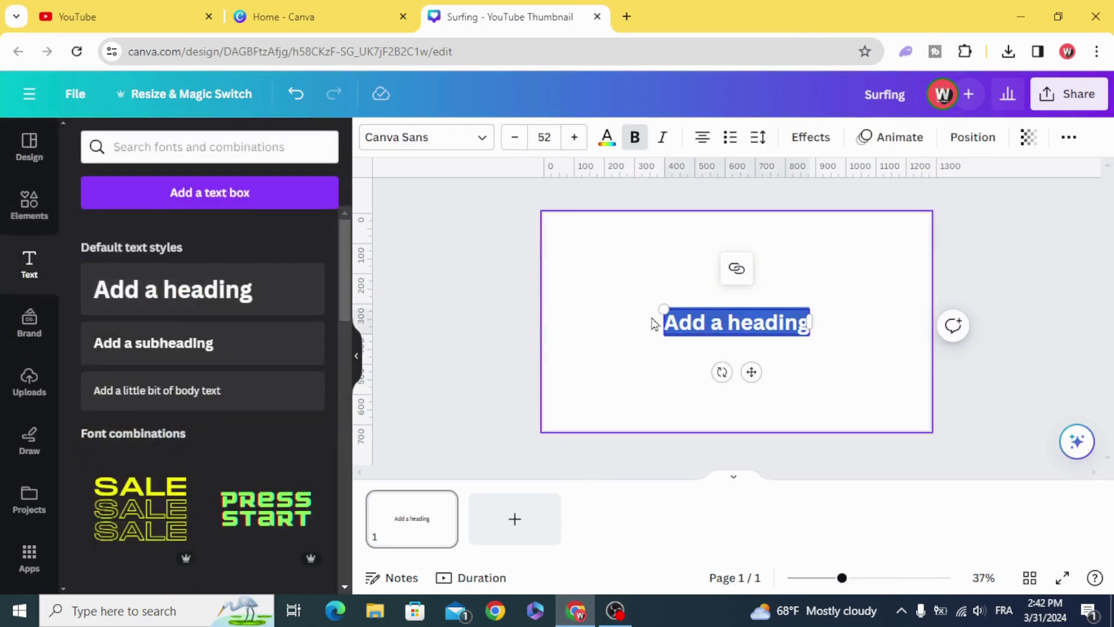
text(S)
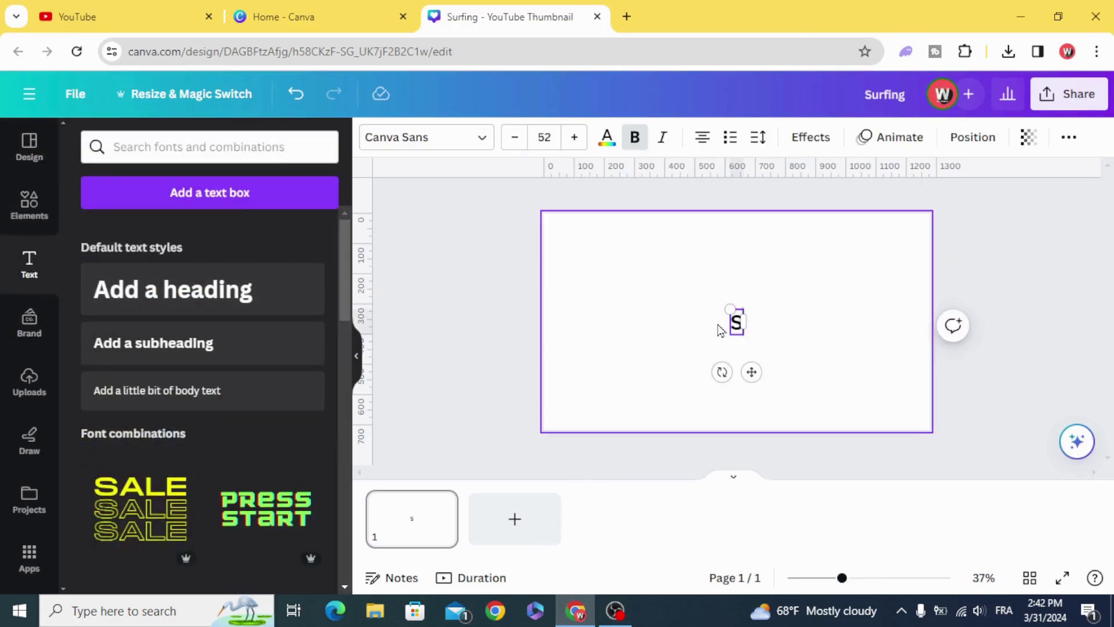
text(urfing)
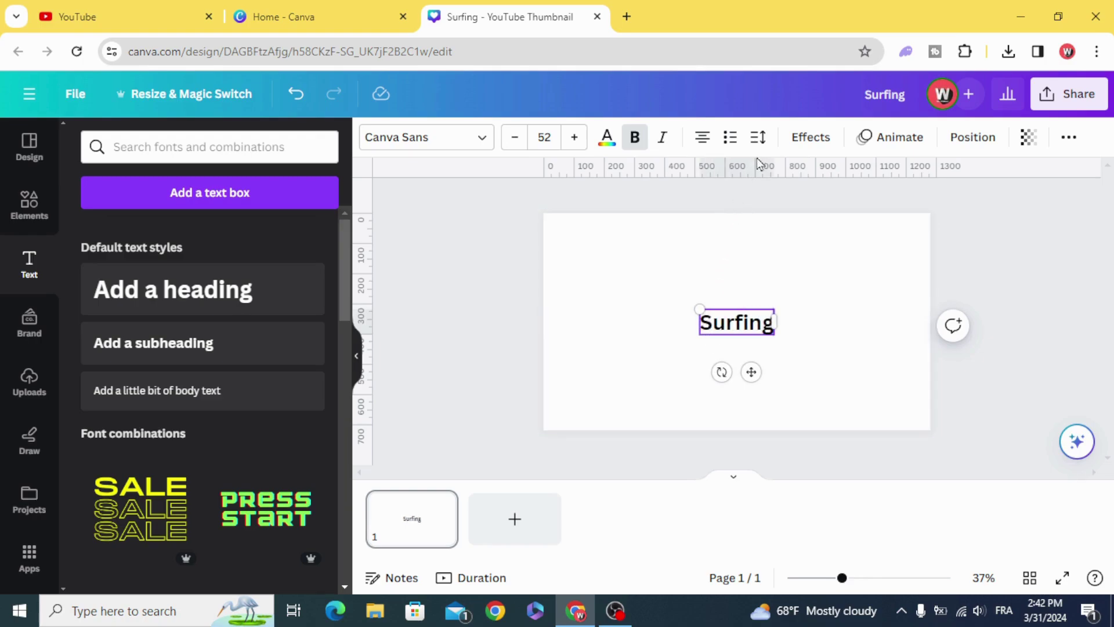
click(760, 139)
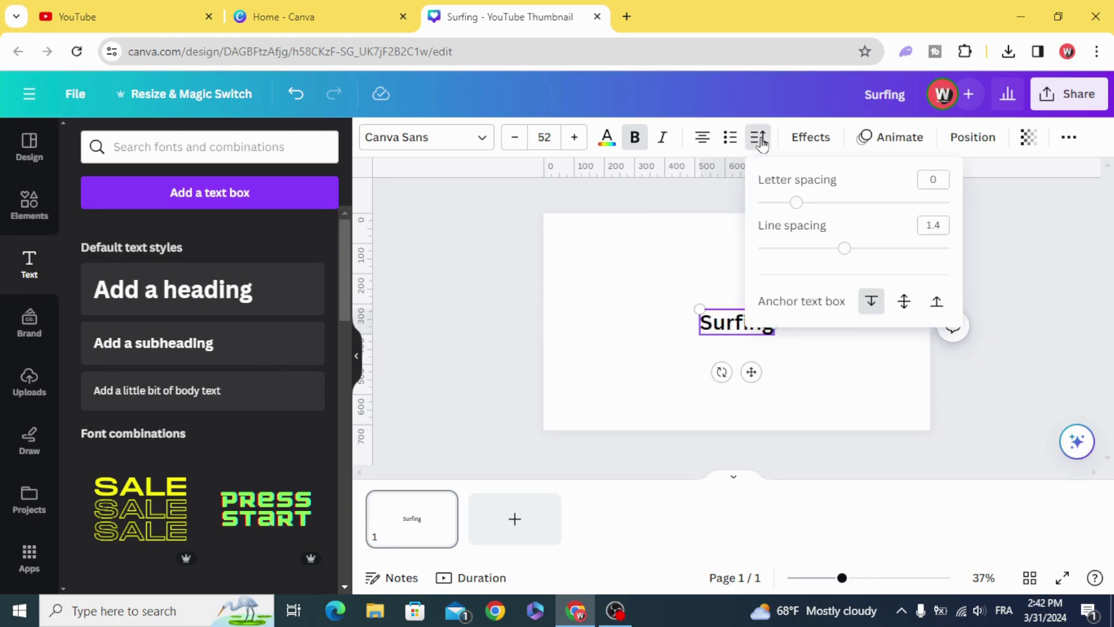
drag(799, 211, 804, 212)
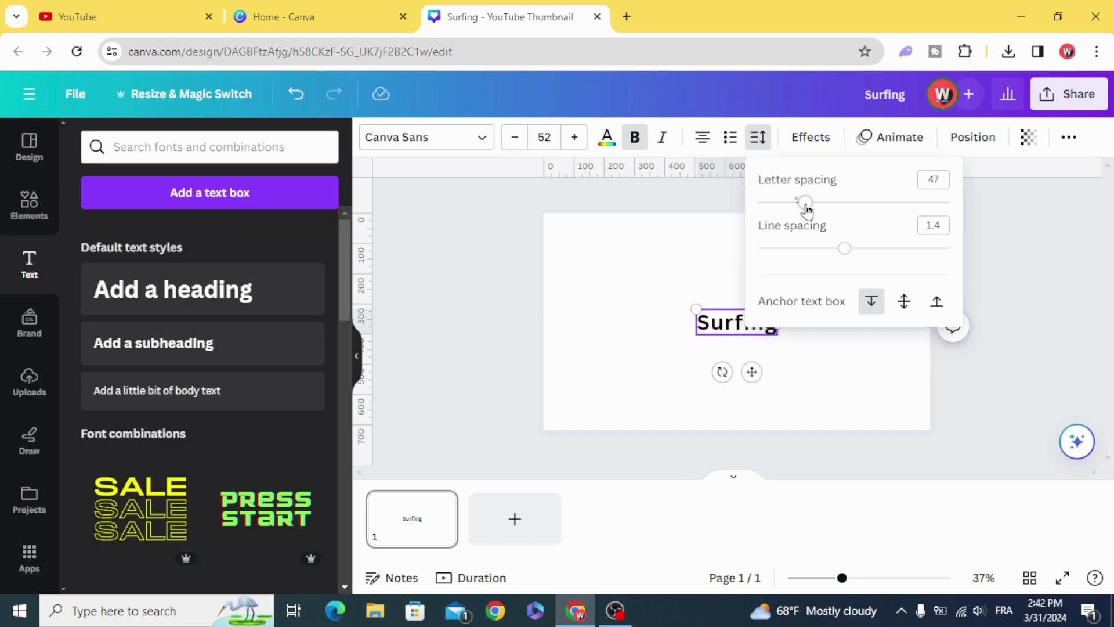
click(615, 284)
Set the Surfing heading to League Spartan, enlarge it to size 184, and centre it.
click(713, 323)
click(435, 148)
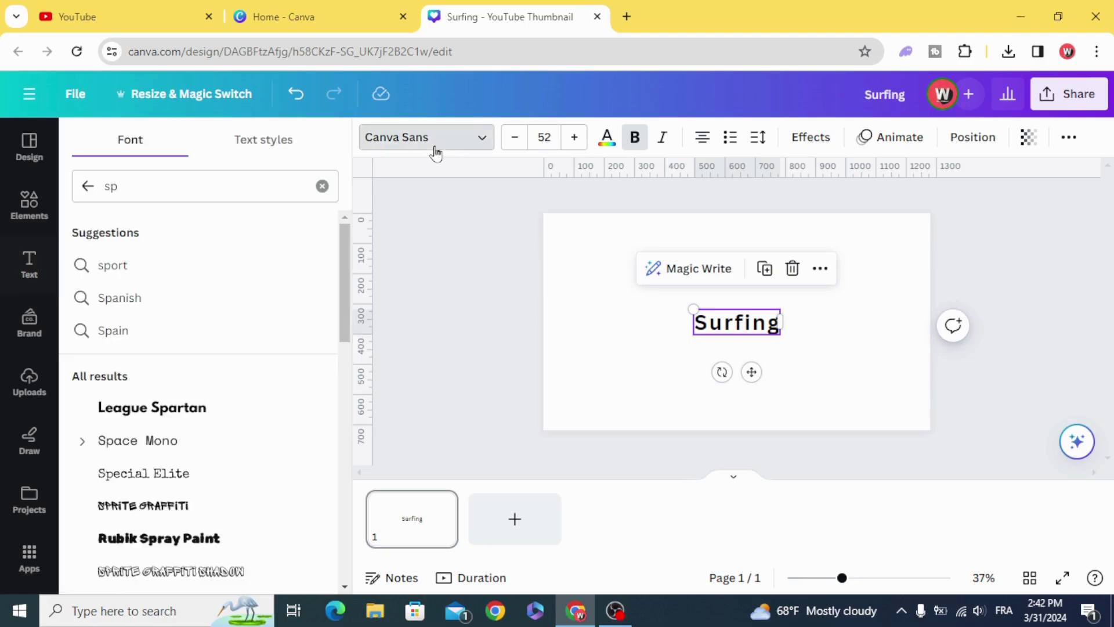
click(206, 412)
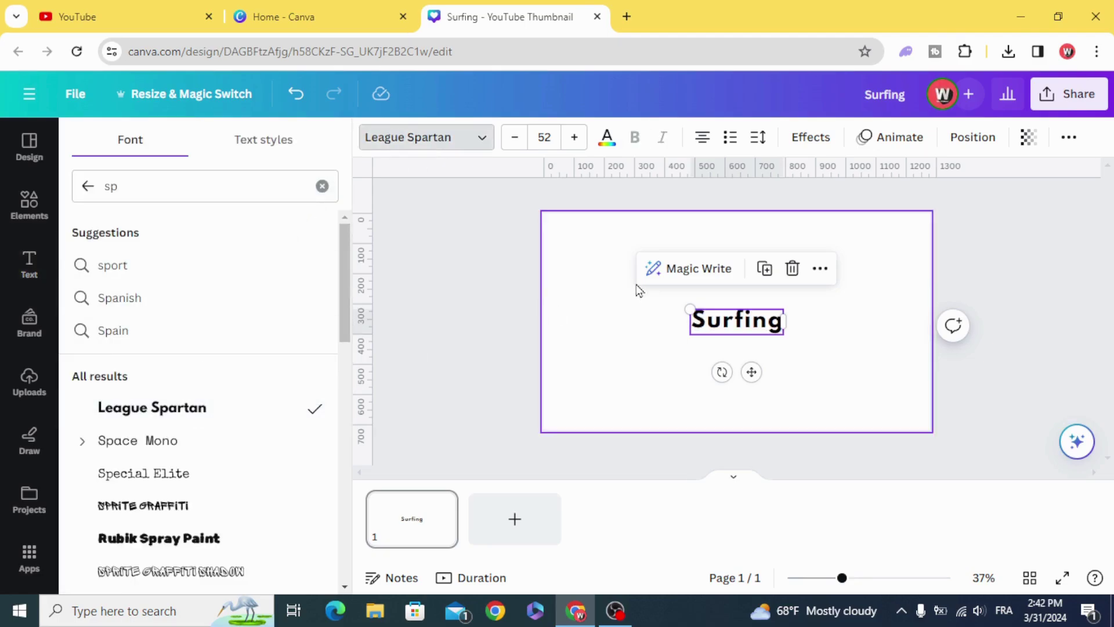
drag(691, 308, 572, 277)
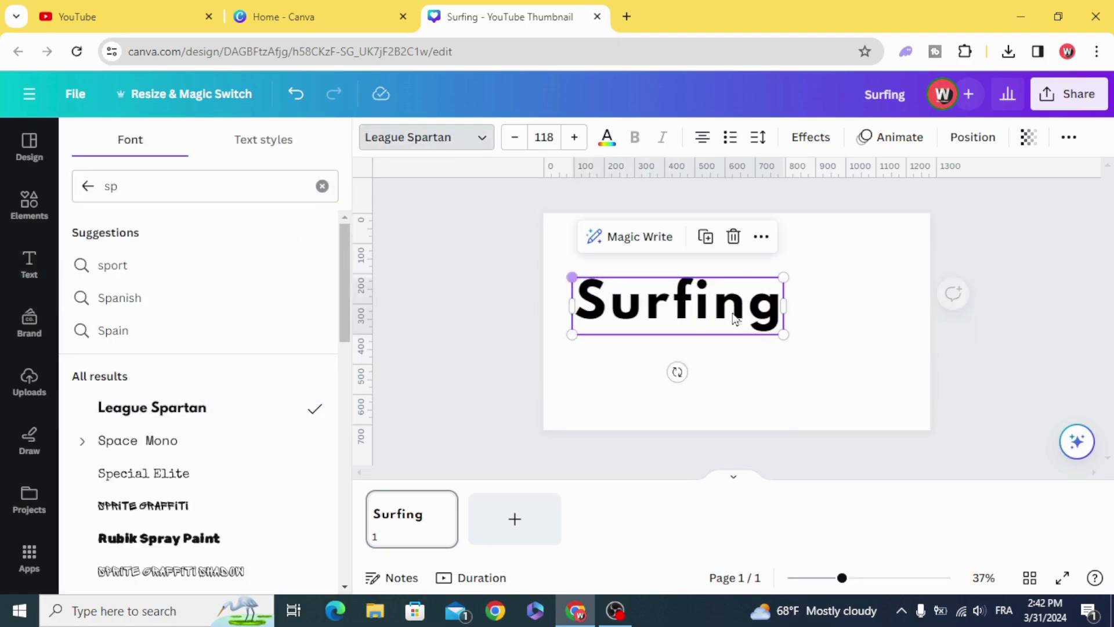
drag(783, 335, 890, 400)
click(484, 355)
drag(641, 319, 678, 324)
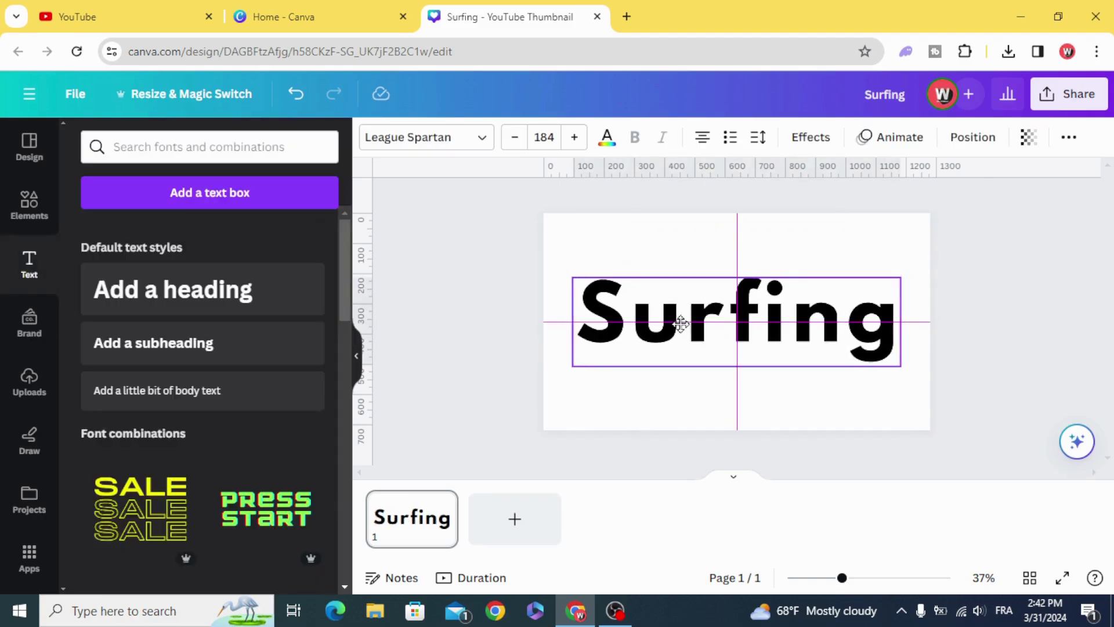
Add the wave graphic, rotate it upright about -88°, and enlarge it over Surfing's middle.
click(28, 206)
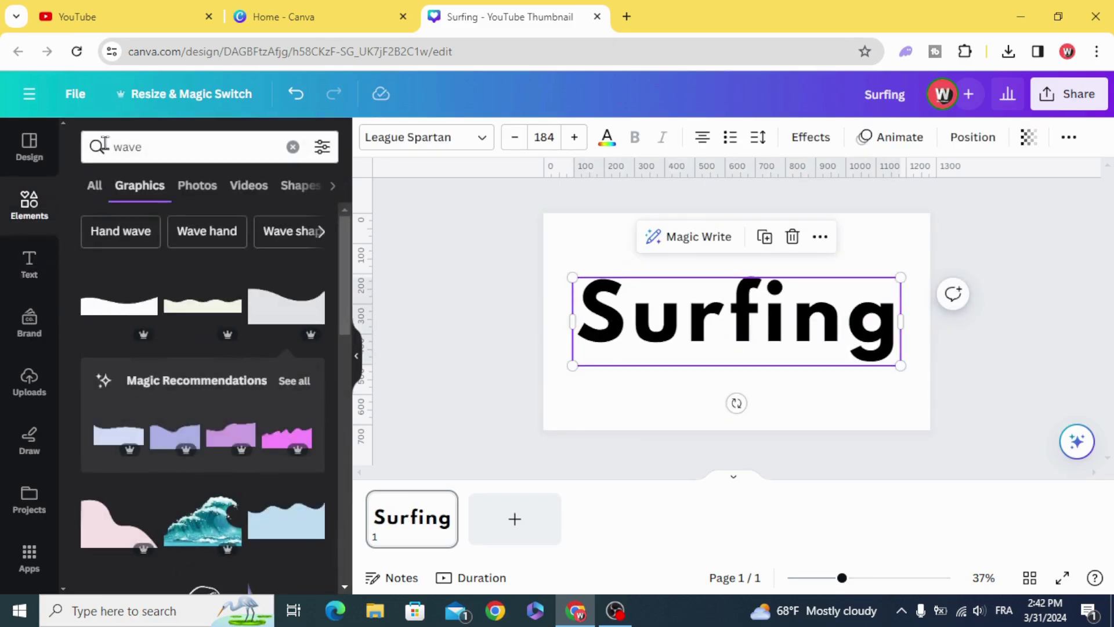
double_click(154, 142)
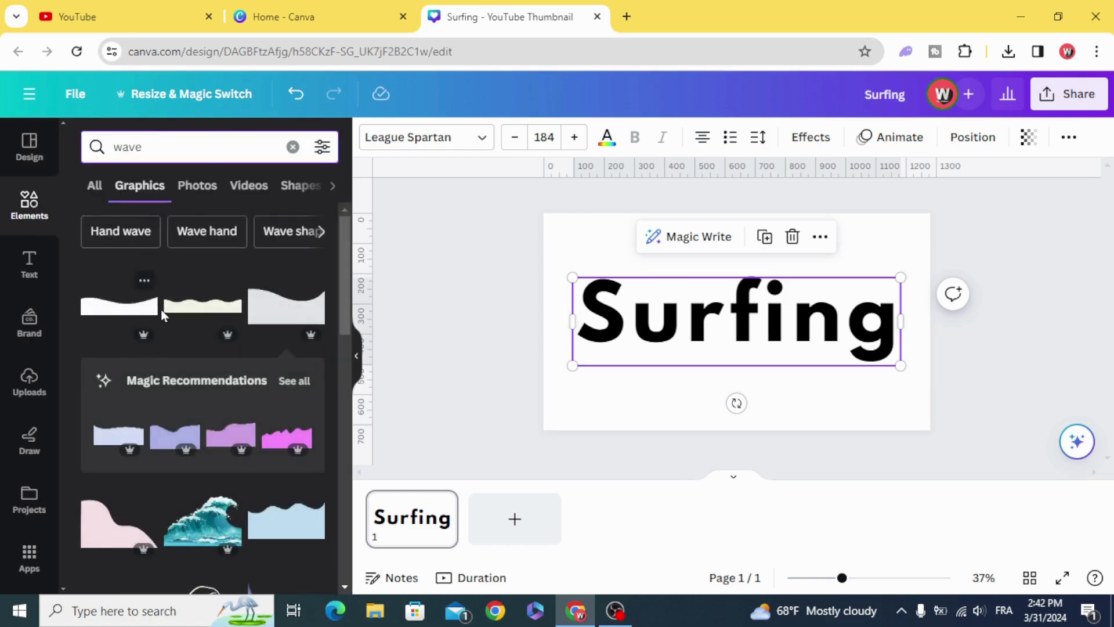
click(284, 306)
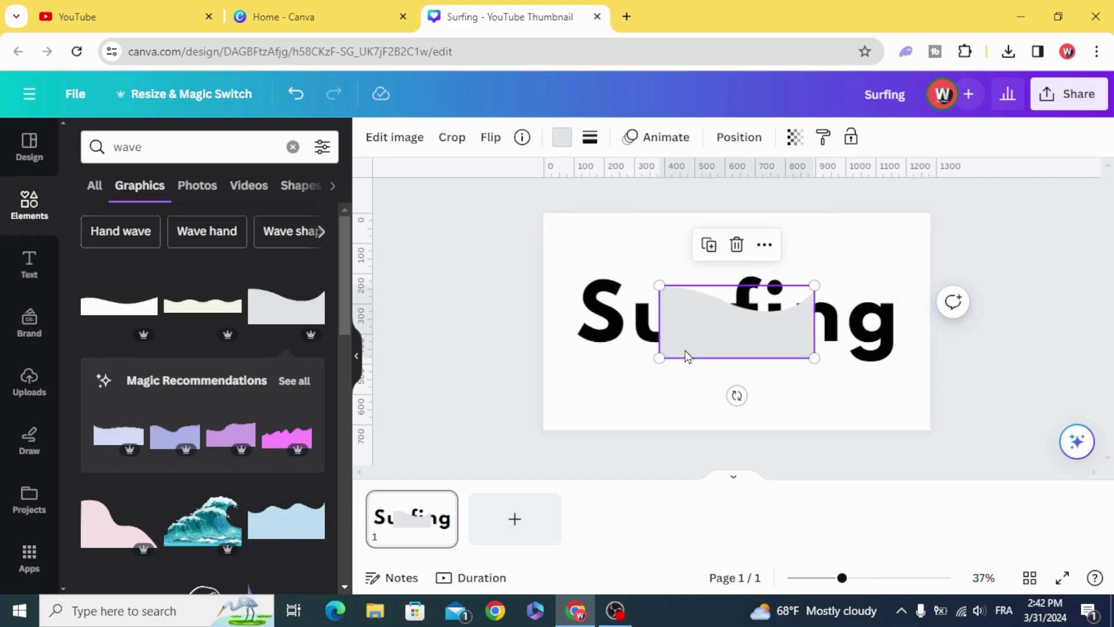
drag(737, 395, 828, 322)
drag(701, 243, 679, 201)
drag(723, 325, 734, 351)
Colour the wave shape white (#ffffff).
click(560, 138)
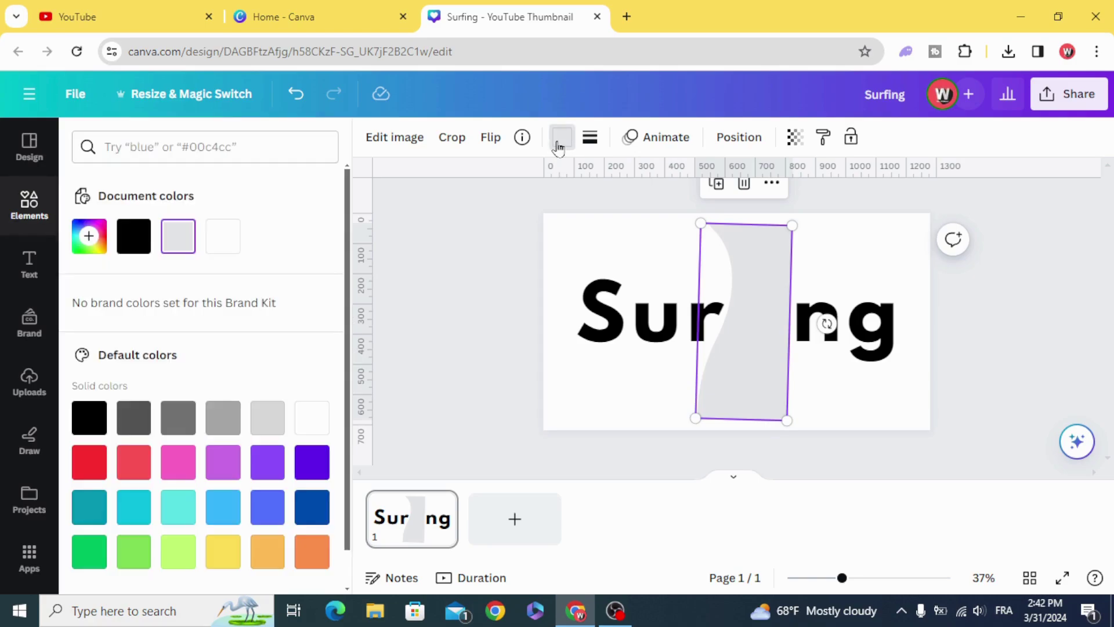
click(226, 247)
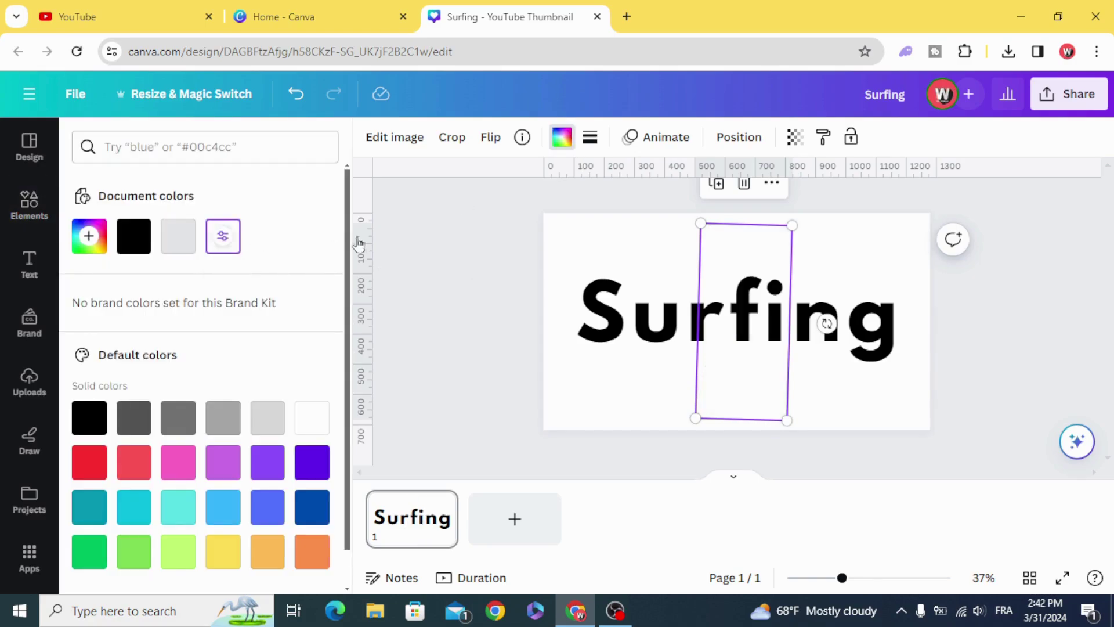
click(440, 280)
Send the white wave backward behind the Surfing text.
click(739, 260)
right_click(740, 261)
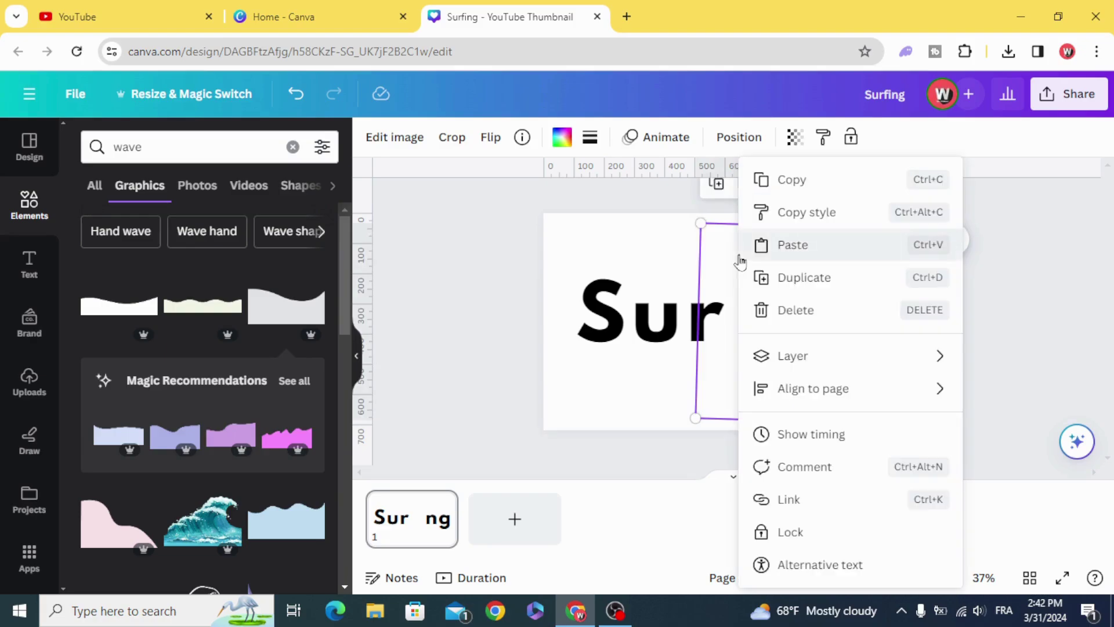
mouse_move(854, 355)
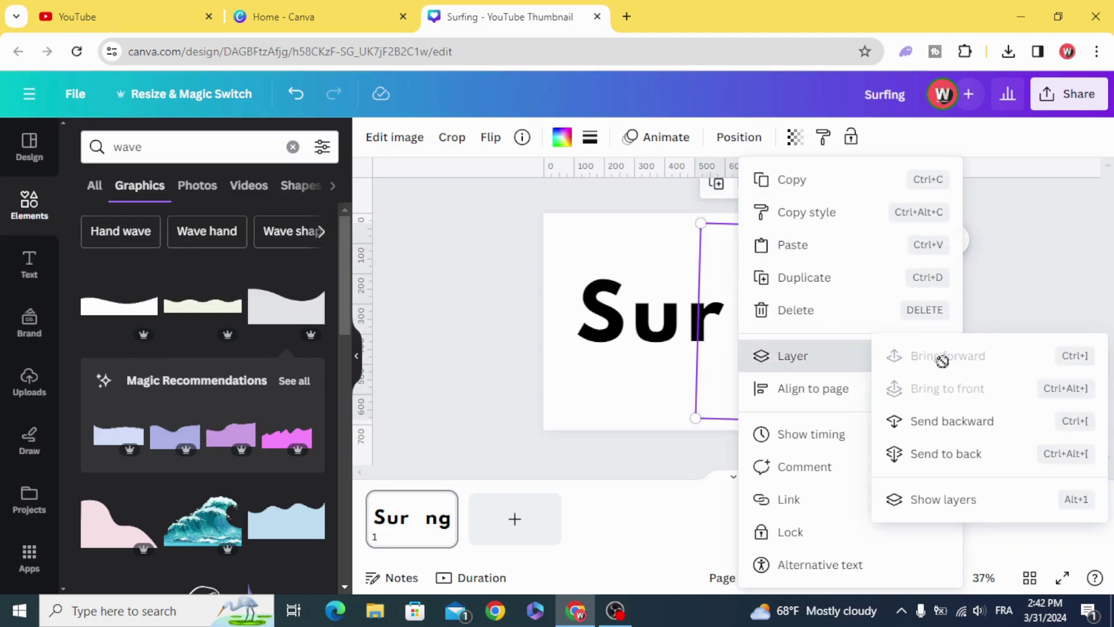
click(971, 421)
click(459, 365)
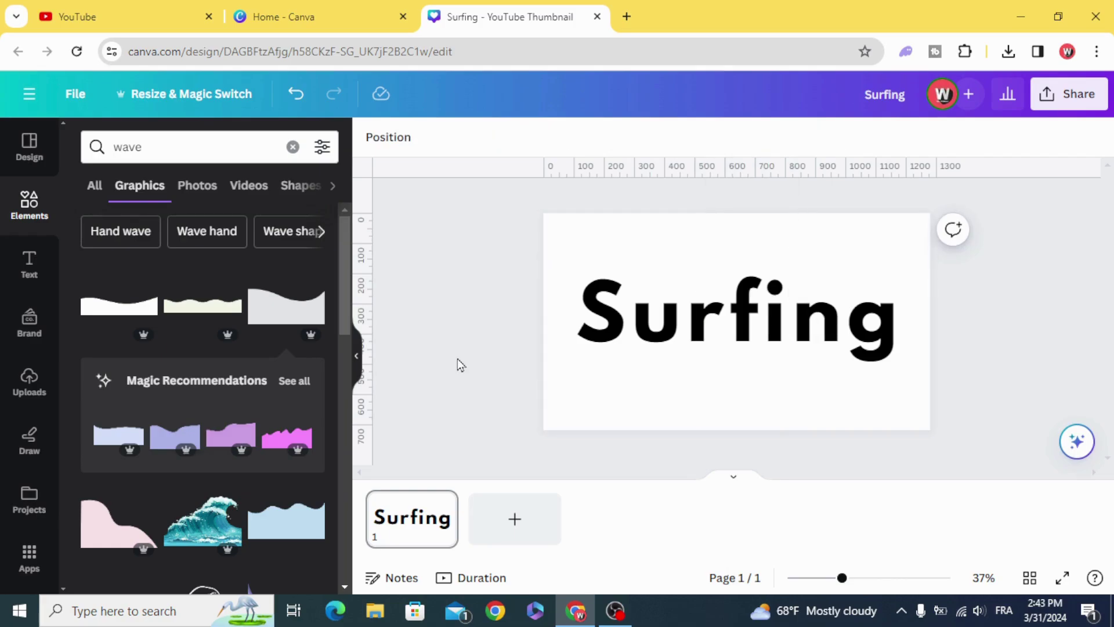
Make the page background black.
click(554, 238)
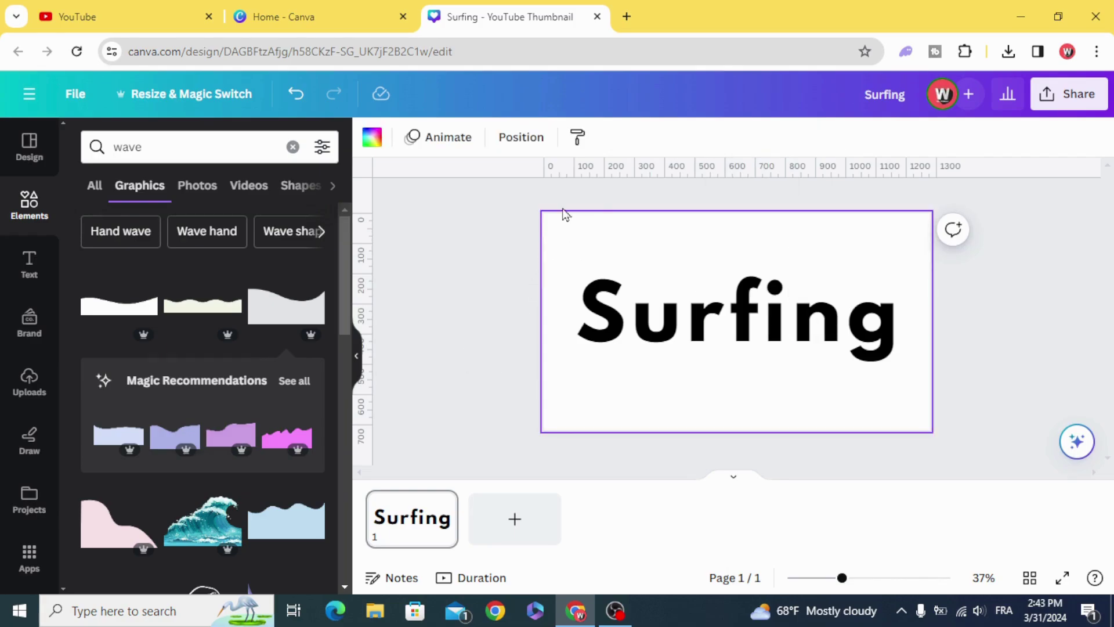
click(372, 137)
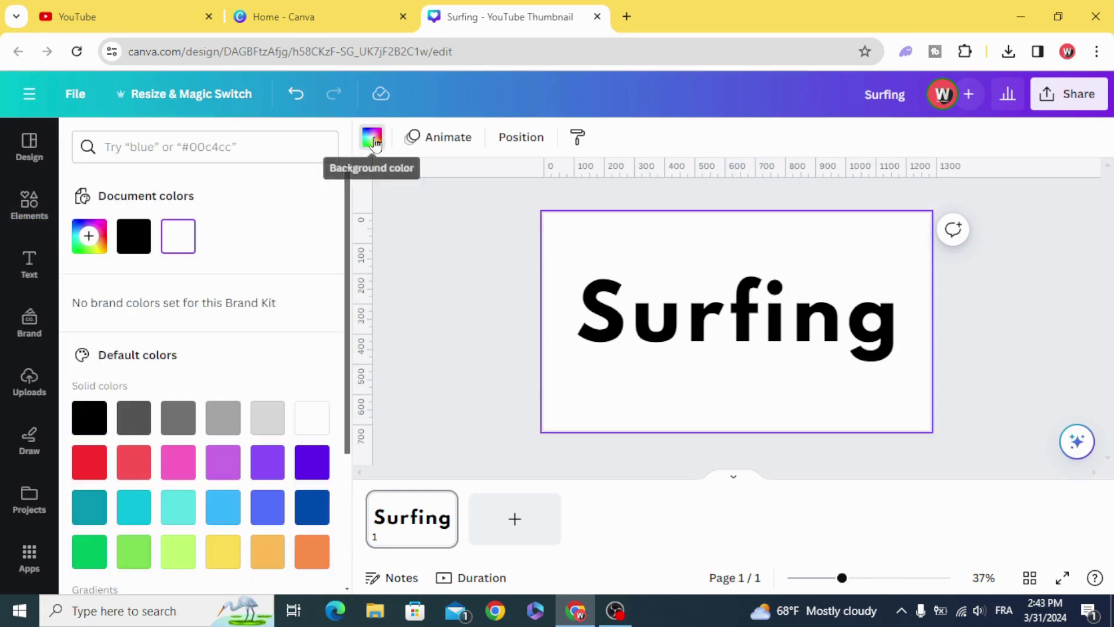
click(141, 240)
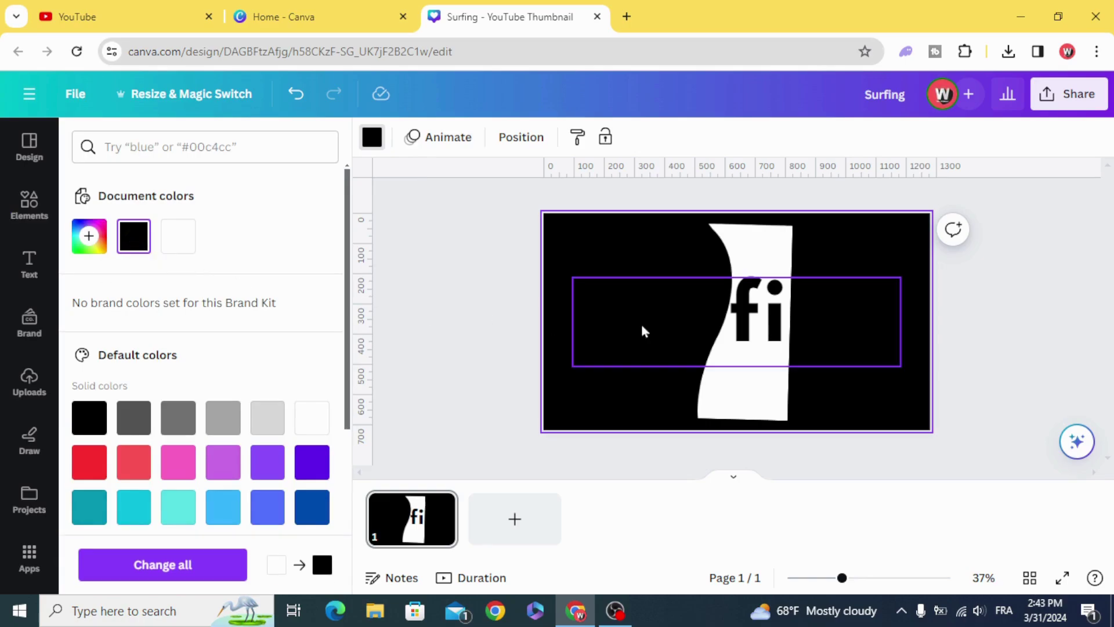
click(23, 214)
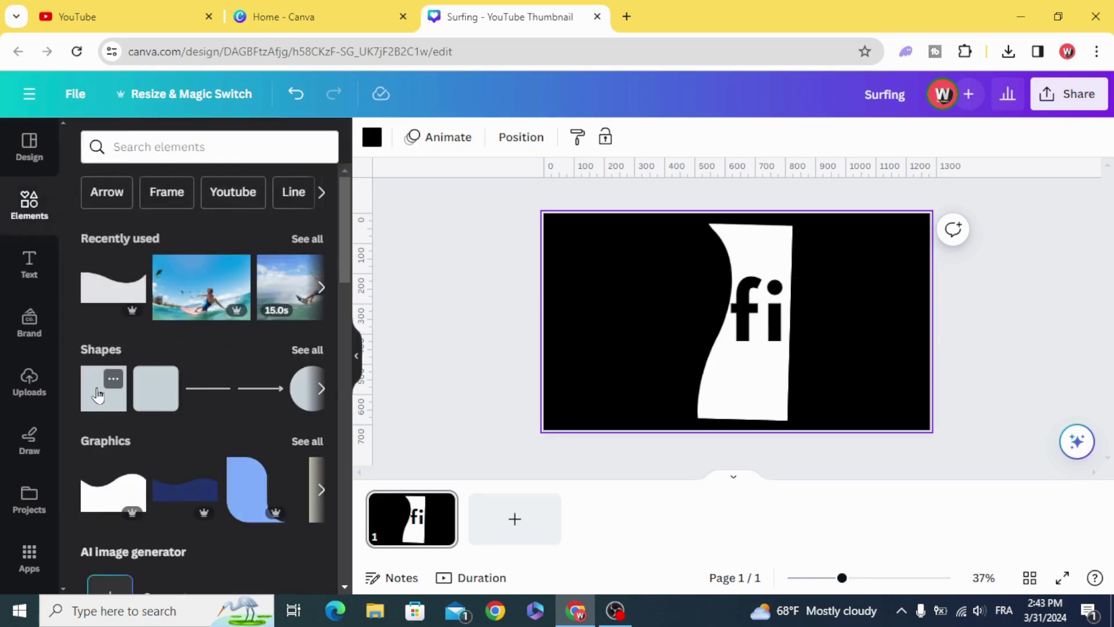
Add a square, stretch it down over the page's right side to the bottom edge, and make it white.
click(97, 395)
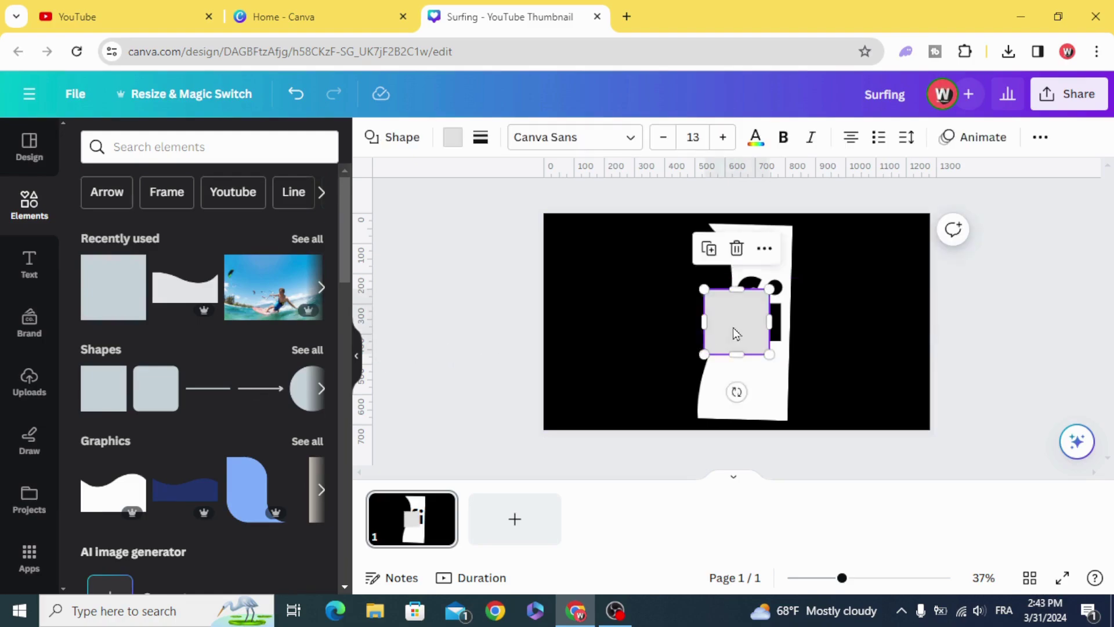
drag(734, 327, 916, 261)
drag(833, 289, 831, 420)
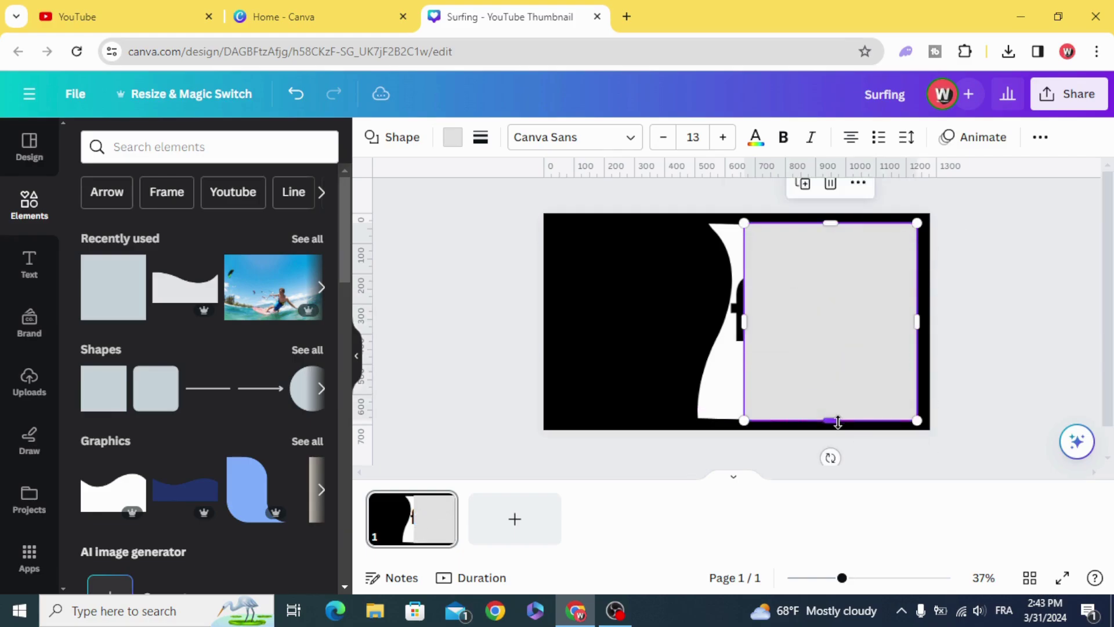
click(454, 139)
click(275, 236)
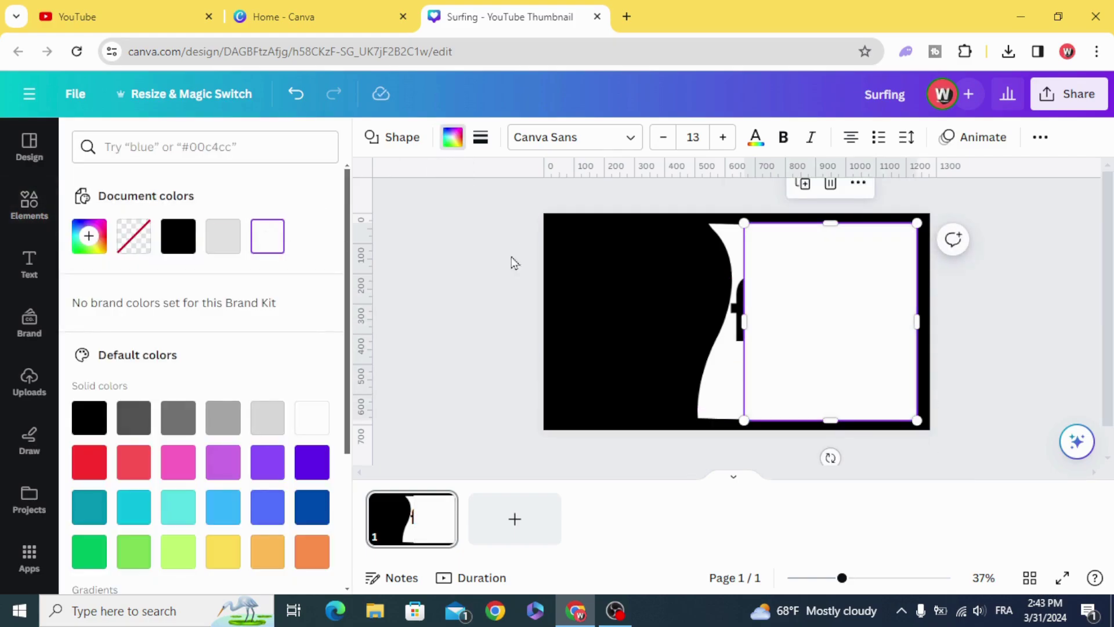
right_click(792, 289)
mouse_move(876, 309)
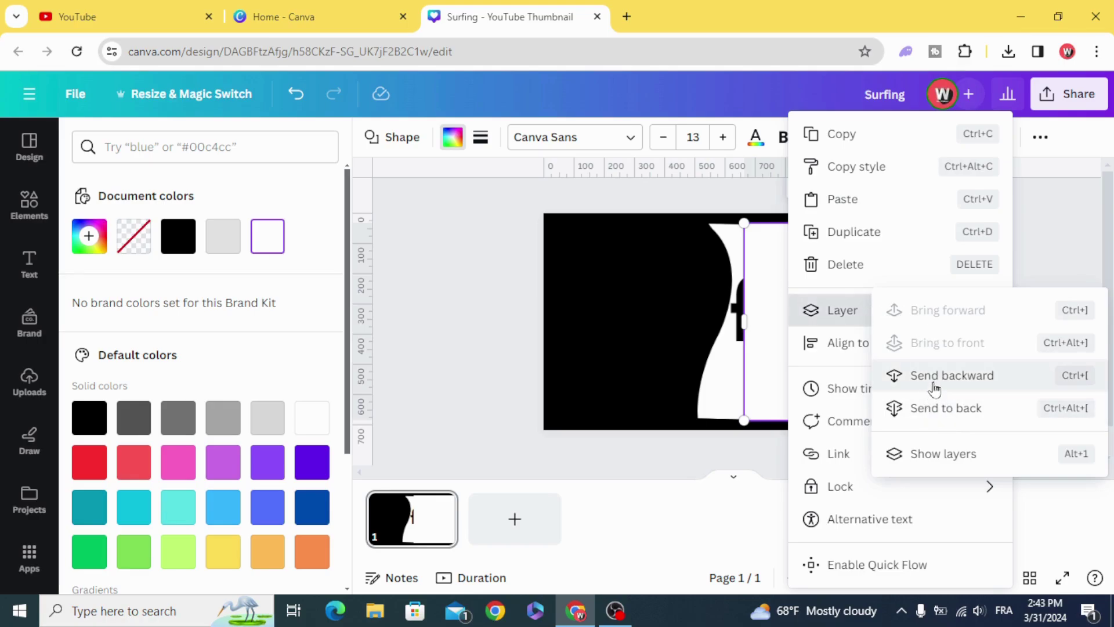
In Layers move the white rectangle behind Surfing, then colour the letters 'Sur' white.
click(947, 453)
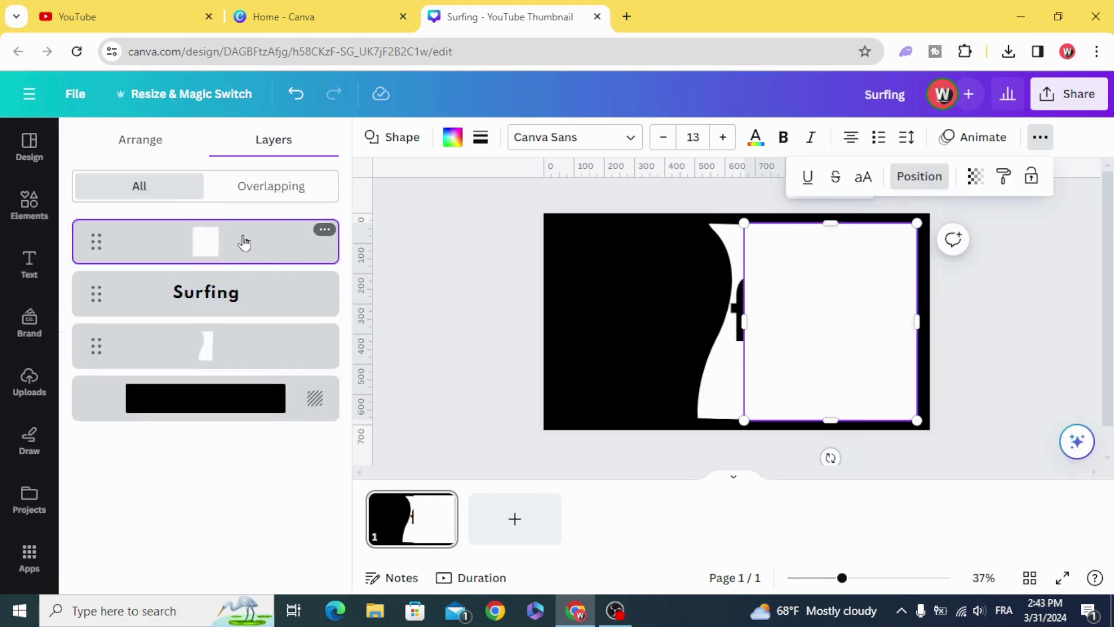
drag(246, 242, 238, 312)
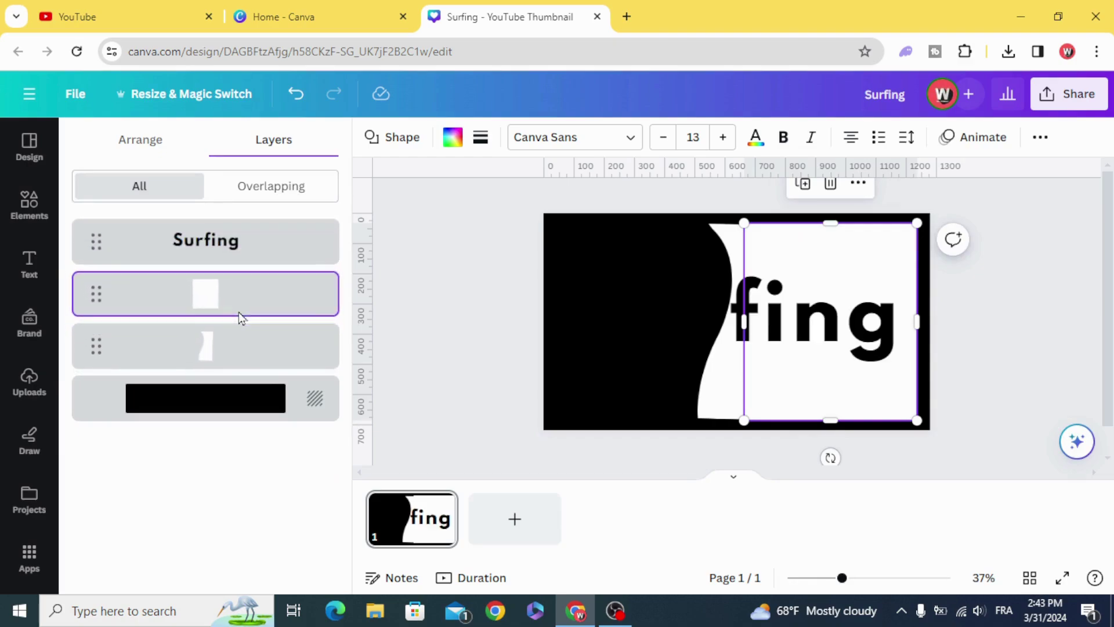
click(606, 293)
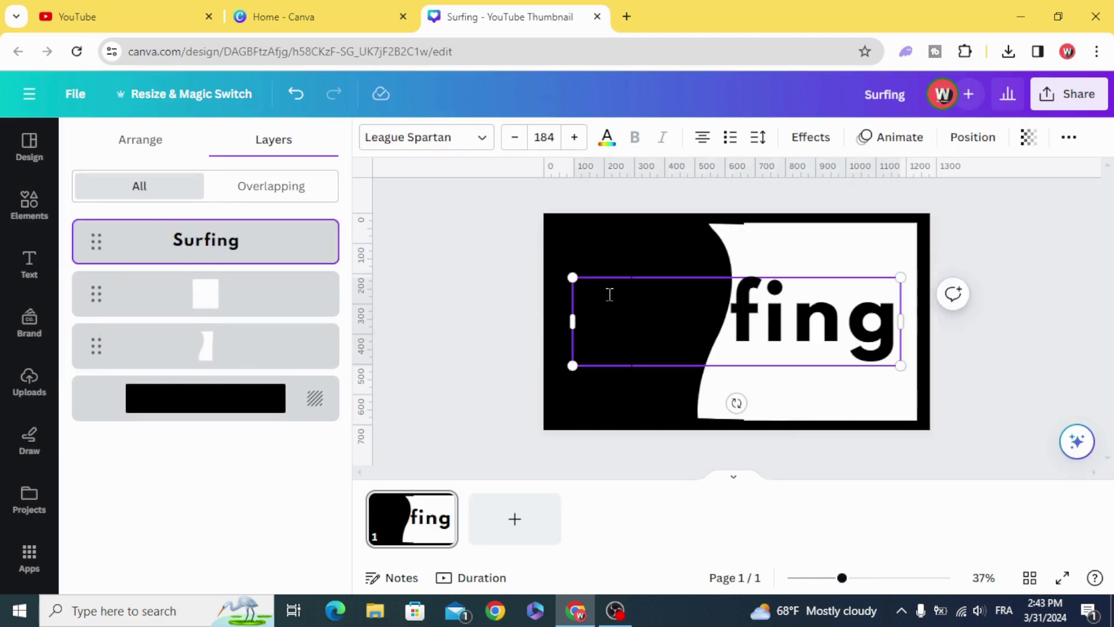
drag(714, 309, 592, 324)
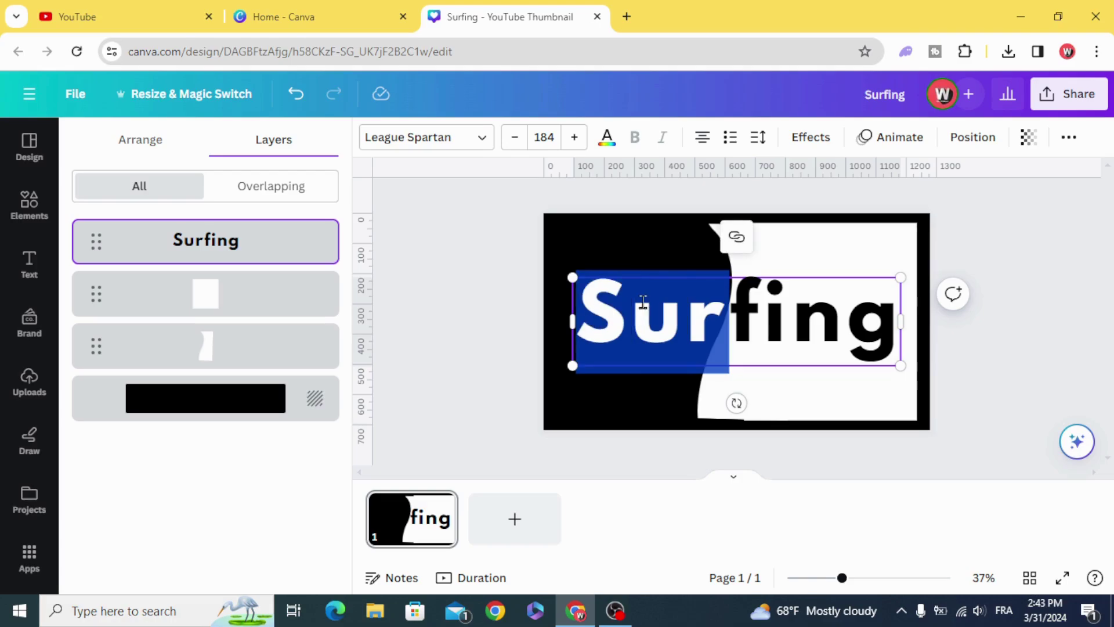
click(607, 138)
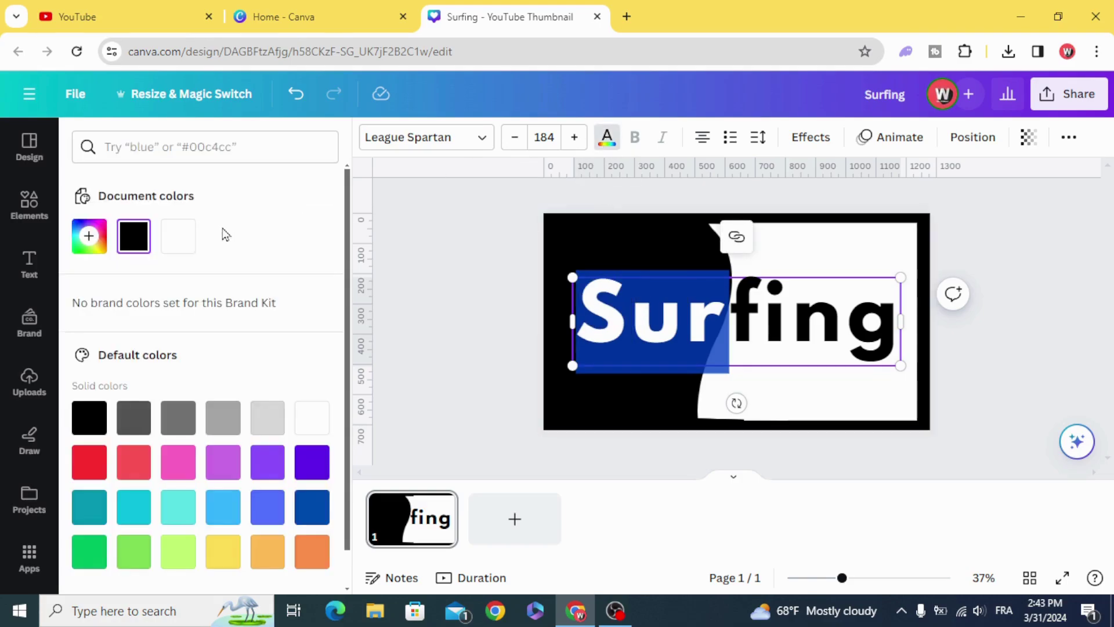
click(189, 238)
click(445, 278)
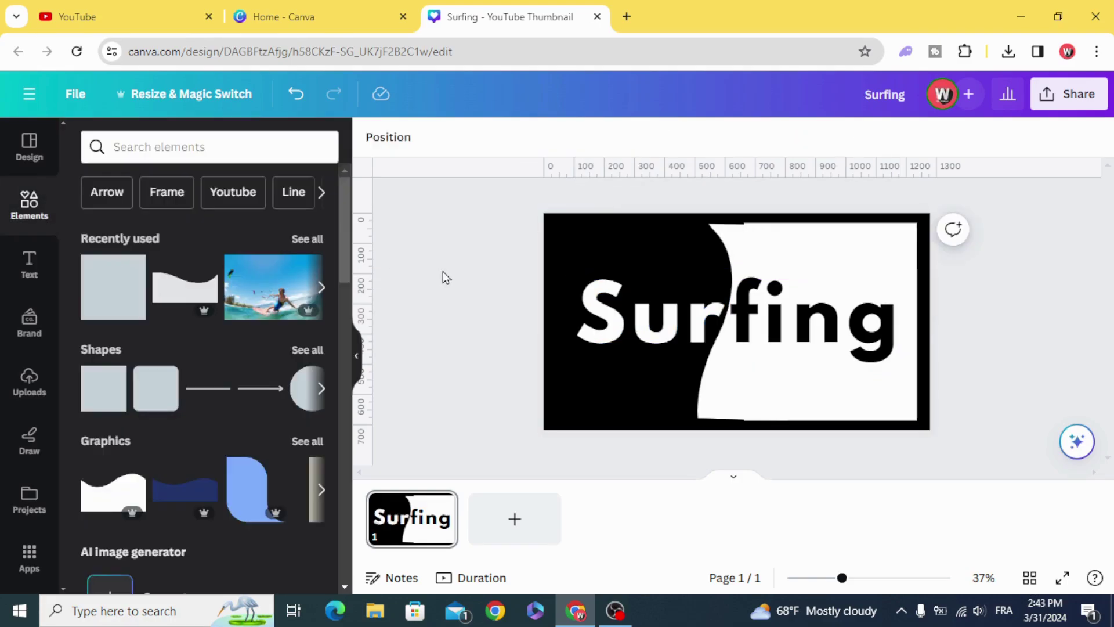
Download the Surfing design as a PNG.
click(1074, 94)
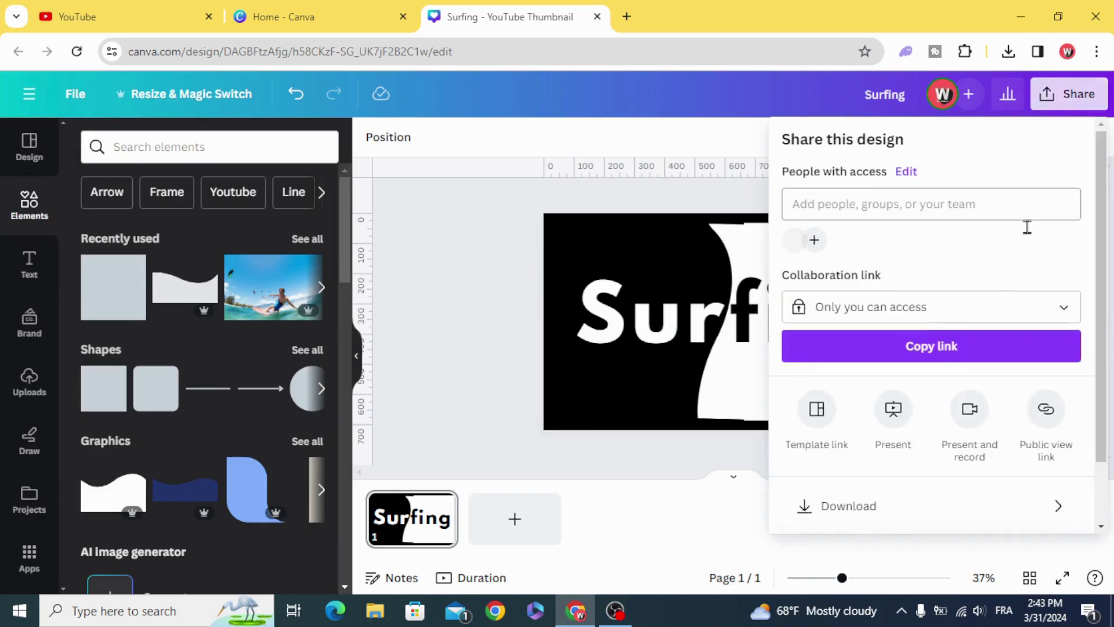
click(993, 434)
click(964, 401)
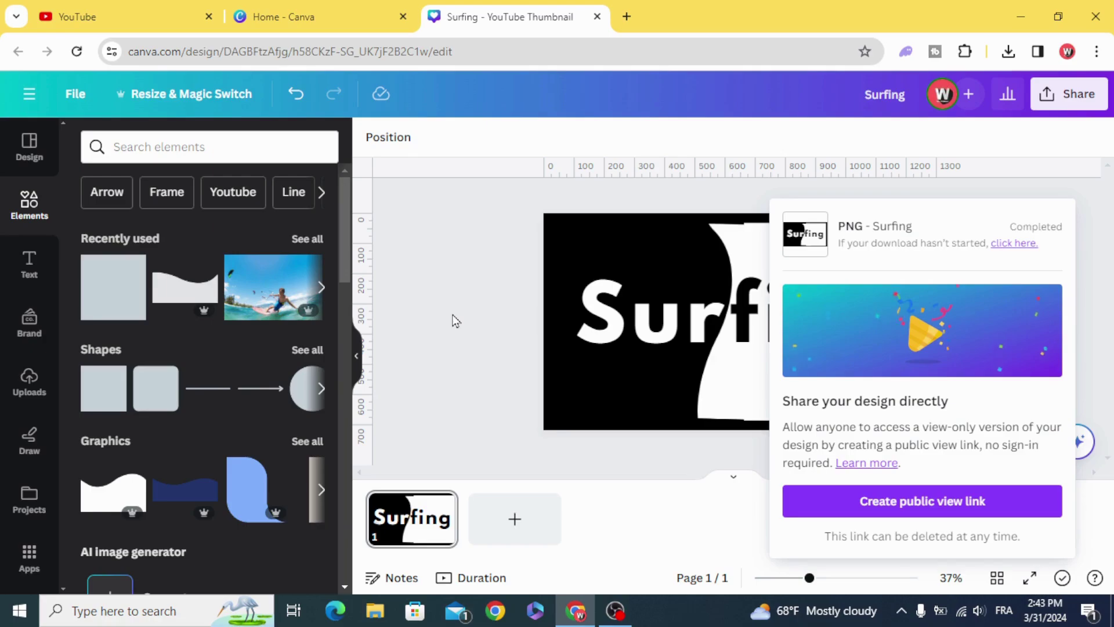
click(455, 313)
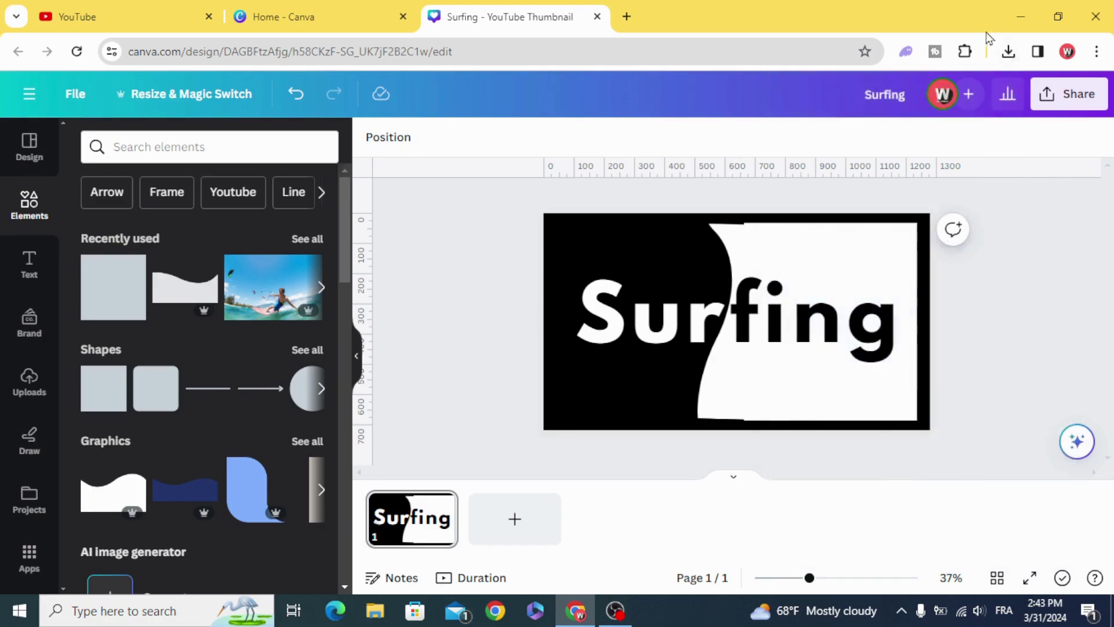
Upload the downloaded Surfing PNG into Canva and add a blank second page.
click(1009, 52)
drag(886, 124, 201, 366)
click(997, 88)
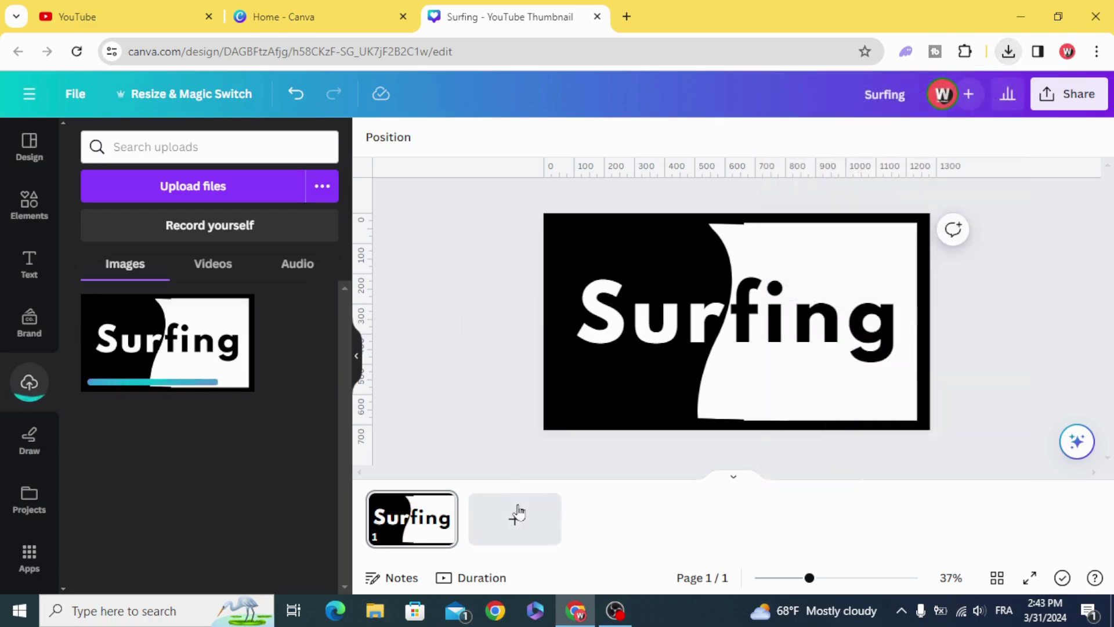
click(516, 519)
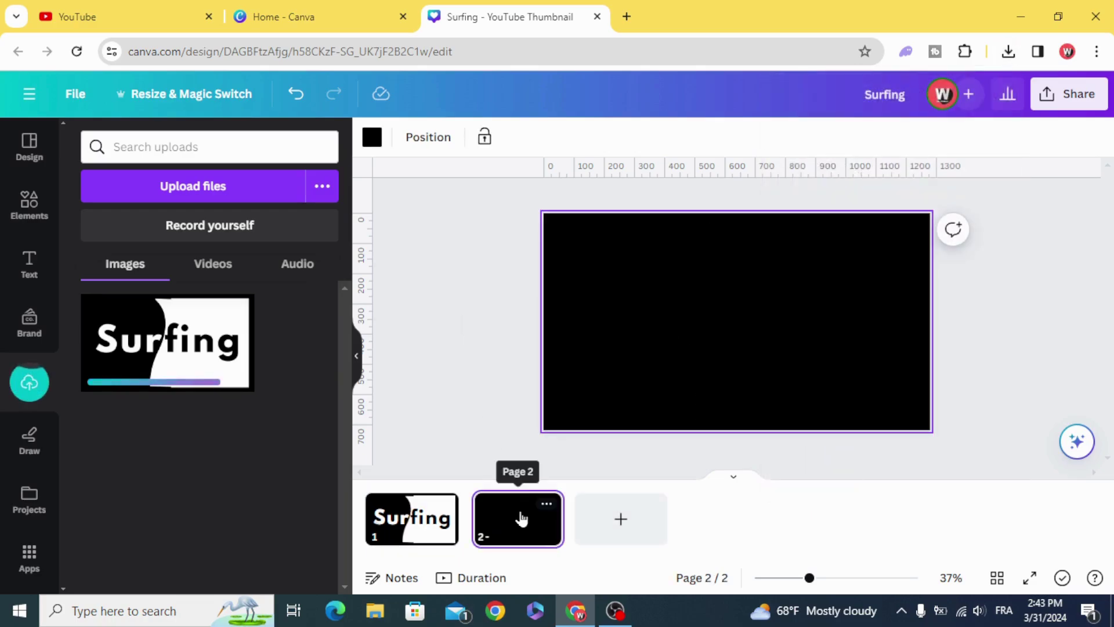
Add the kitesurf photo to page 2, flip it horizontally, and enlarge it to fill the page.
click(26, 204)
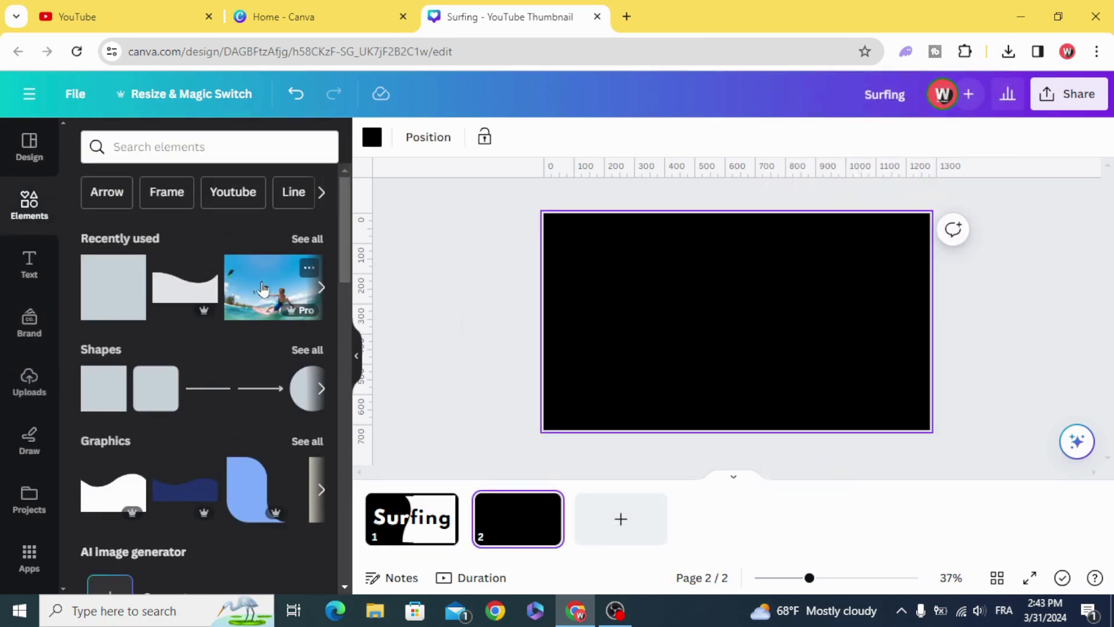
click(252, 280)
drag(739, 315, 667, 256)
click(449, 137)
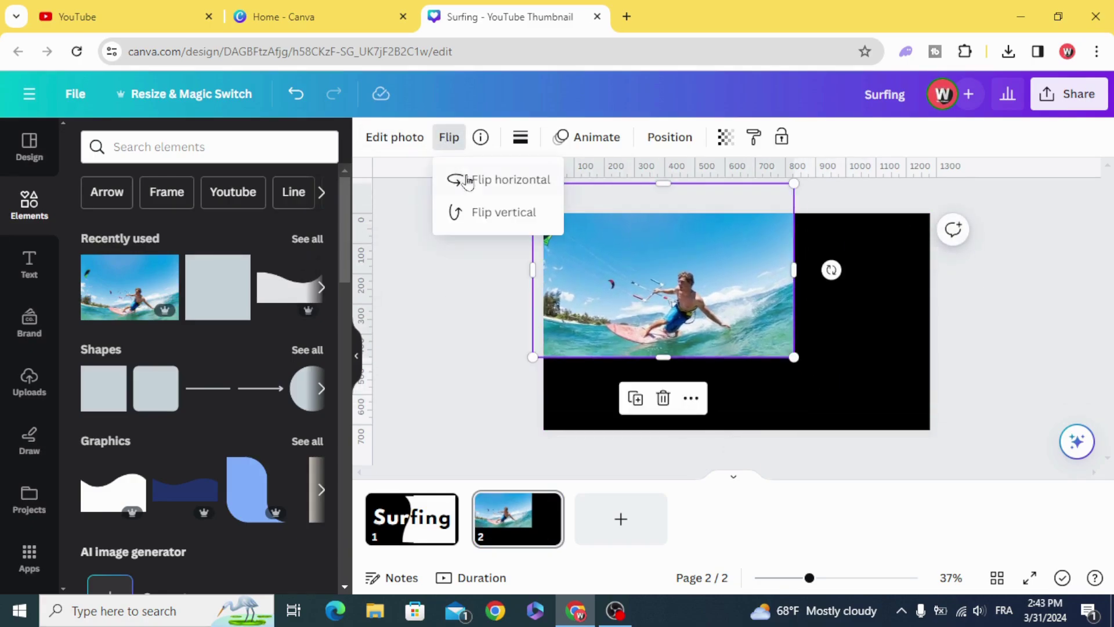
click(487, 180)
drag(695, 290, 647, 262)
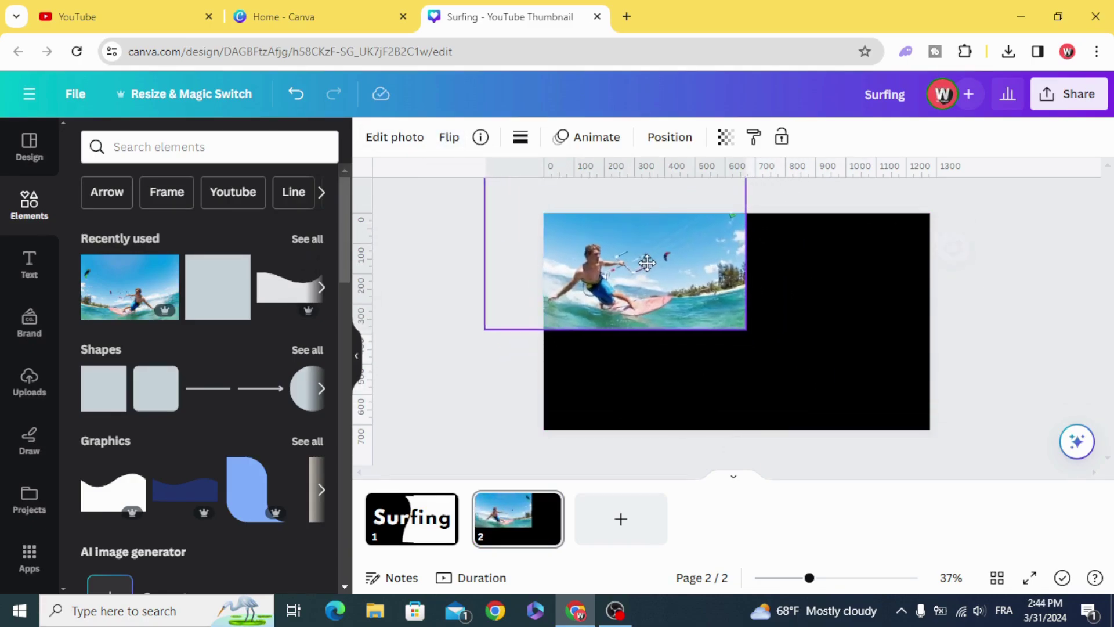
drag(743, 327, 976, 556)
drag(858, 415, 767, 346)
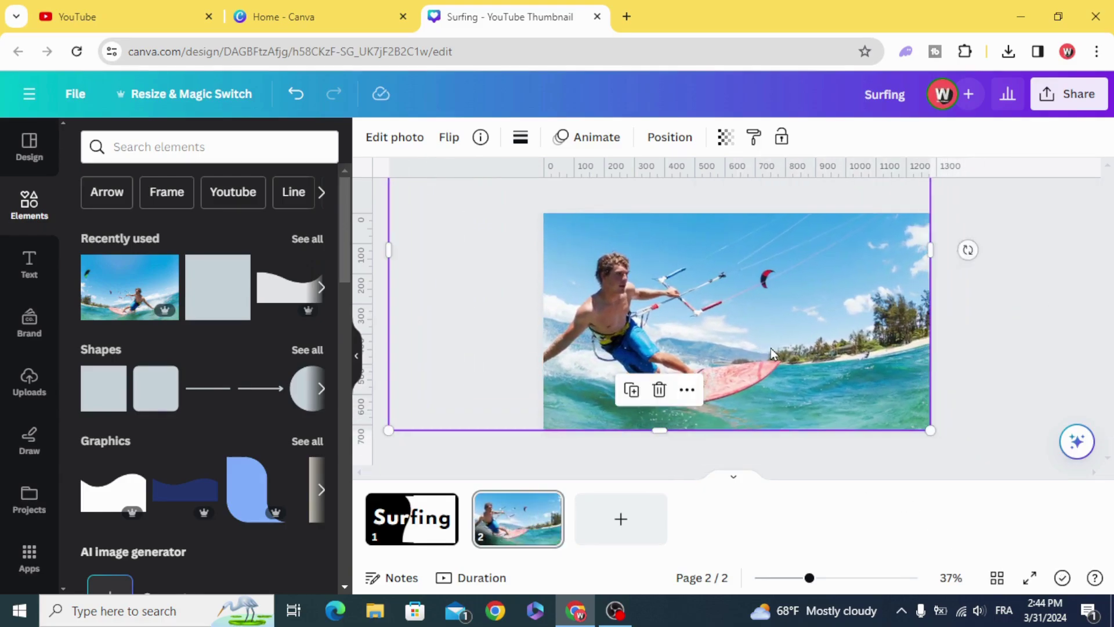
Add the uploaded Surfing image to page 2 and centre it over the photo.
click(26, 382)
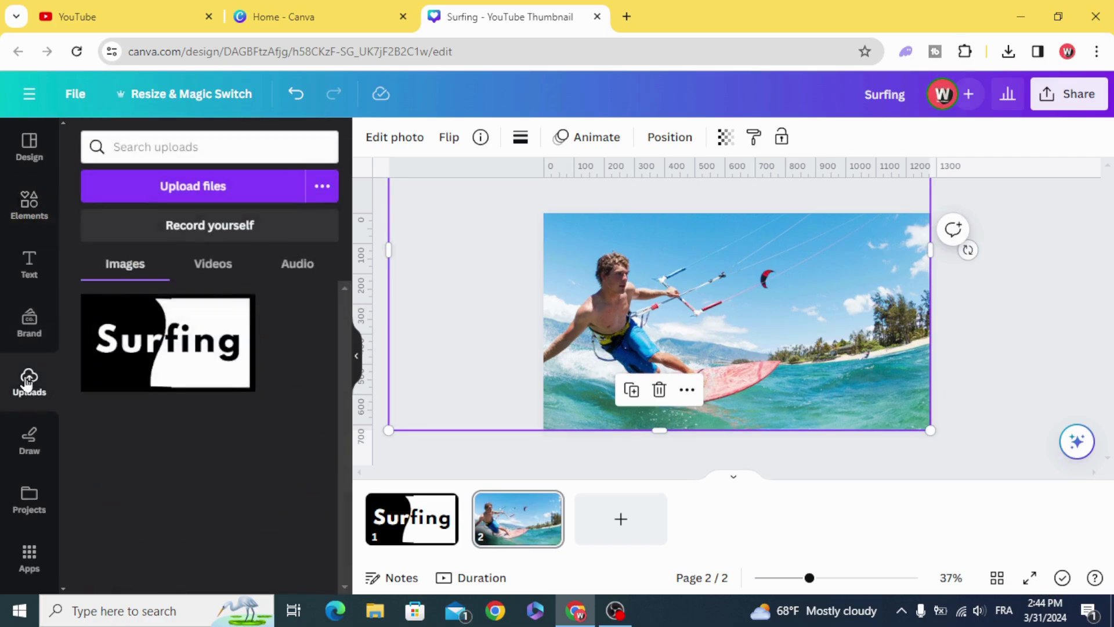
click(124, 350)
drag(715, 331, 631, 302)
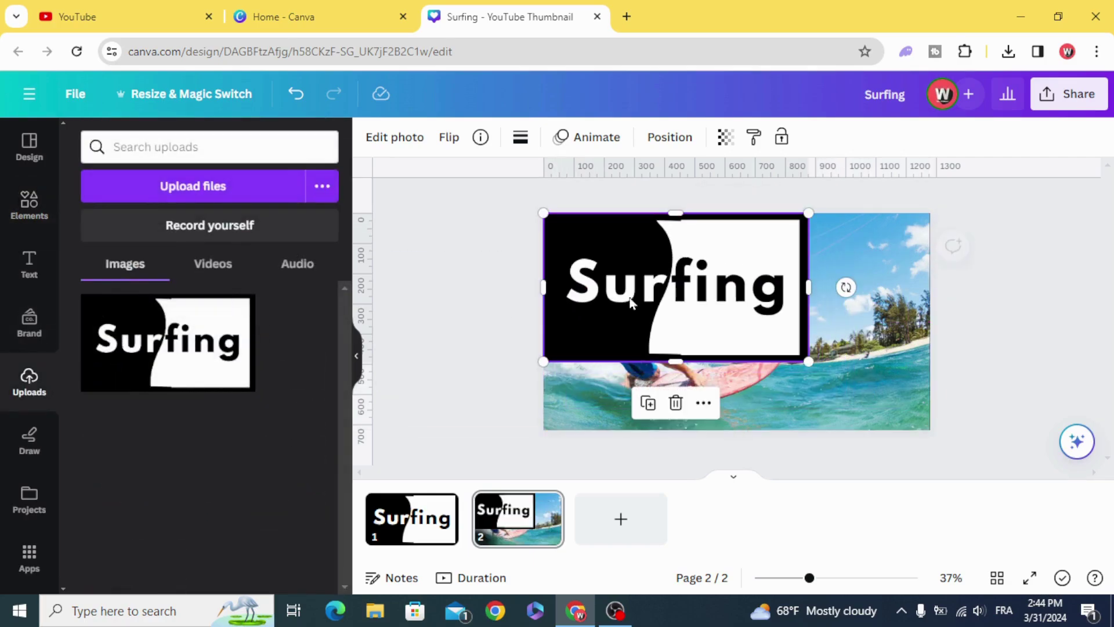
drag(549, 250, 600, 303)
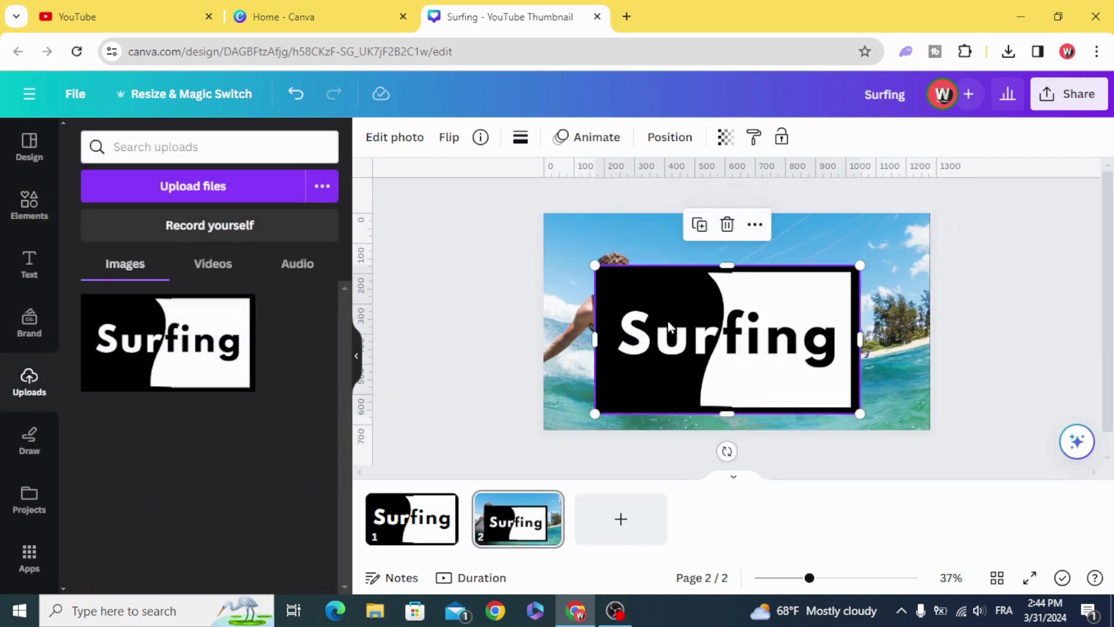
Remove the black background from the Surfing image and enlarge the cut-out to span page 2.
click(409, 141)
click(107, 258)
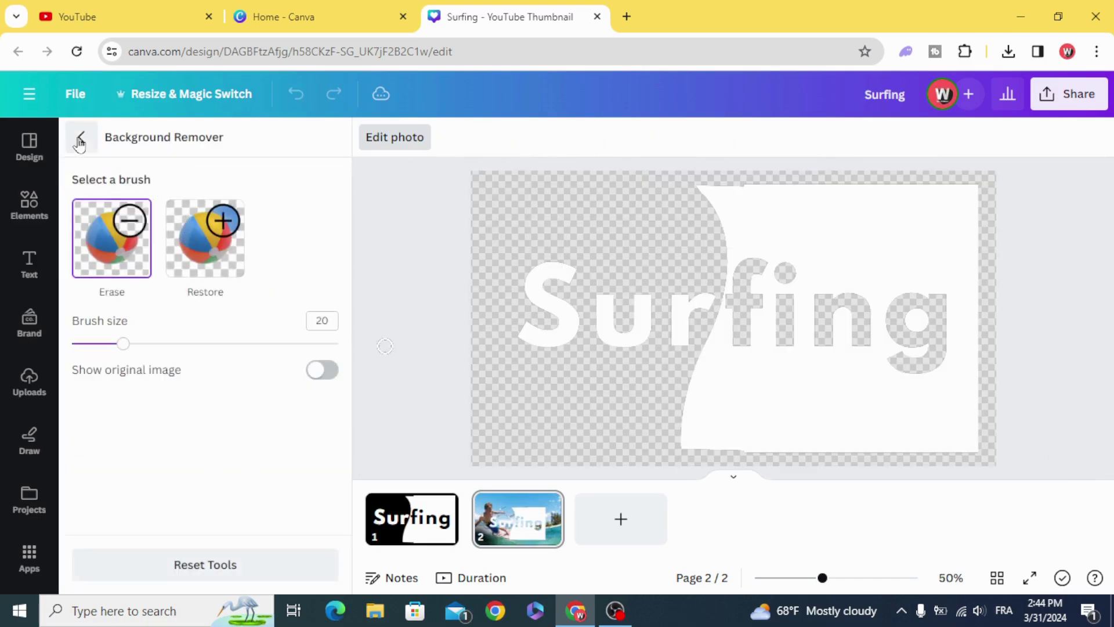
click(82, 140)
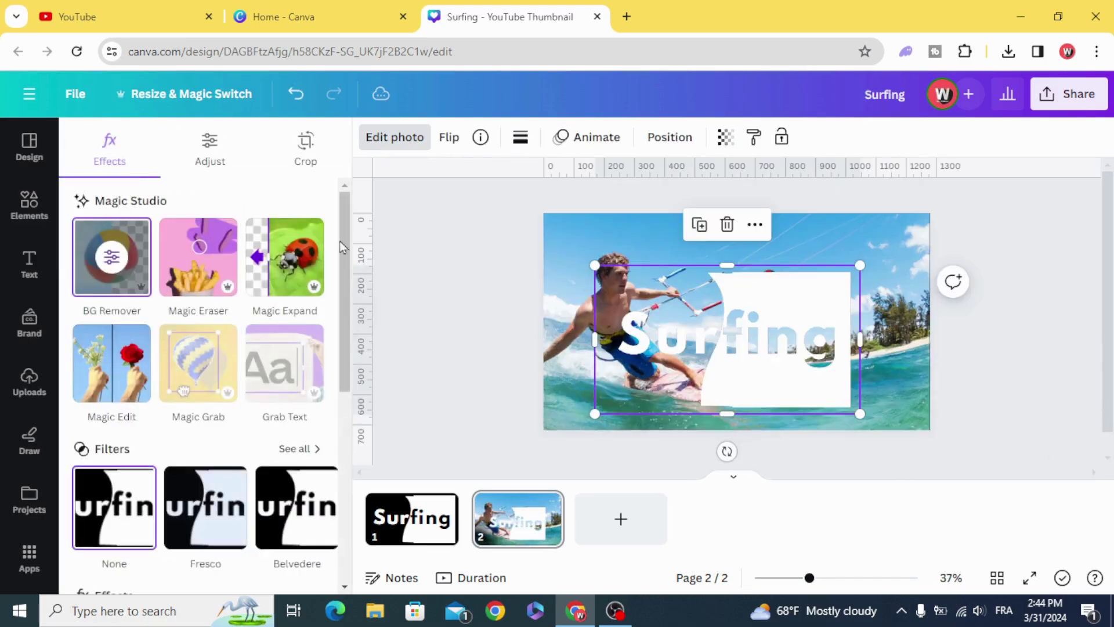
drag(641, 320, 619, 308)
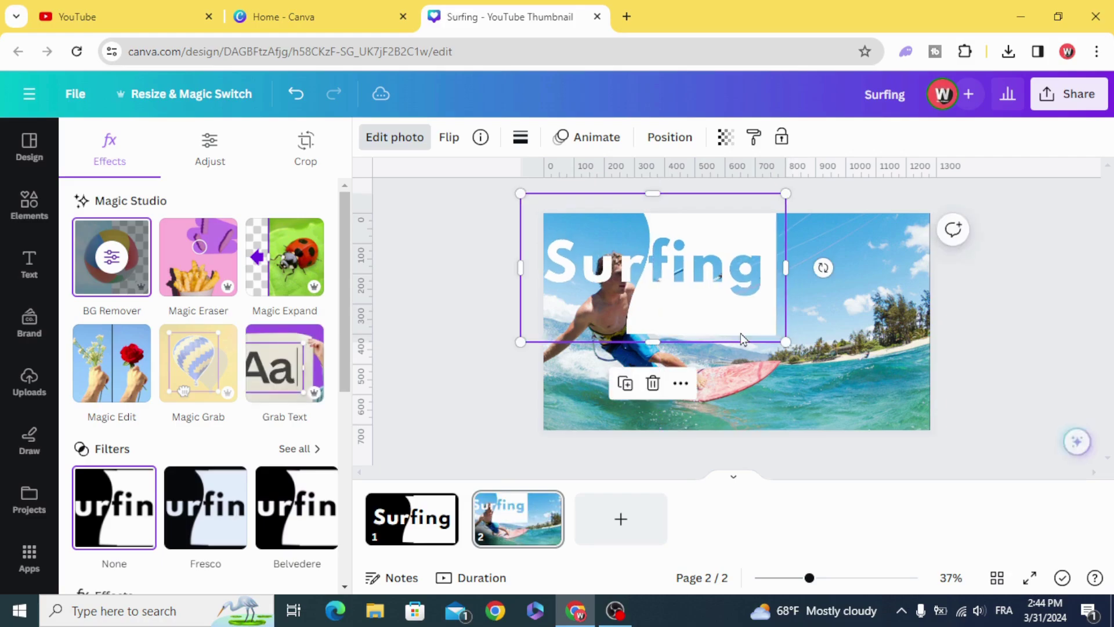
drag(787, 337, 975, 450)
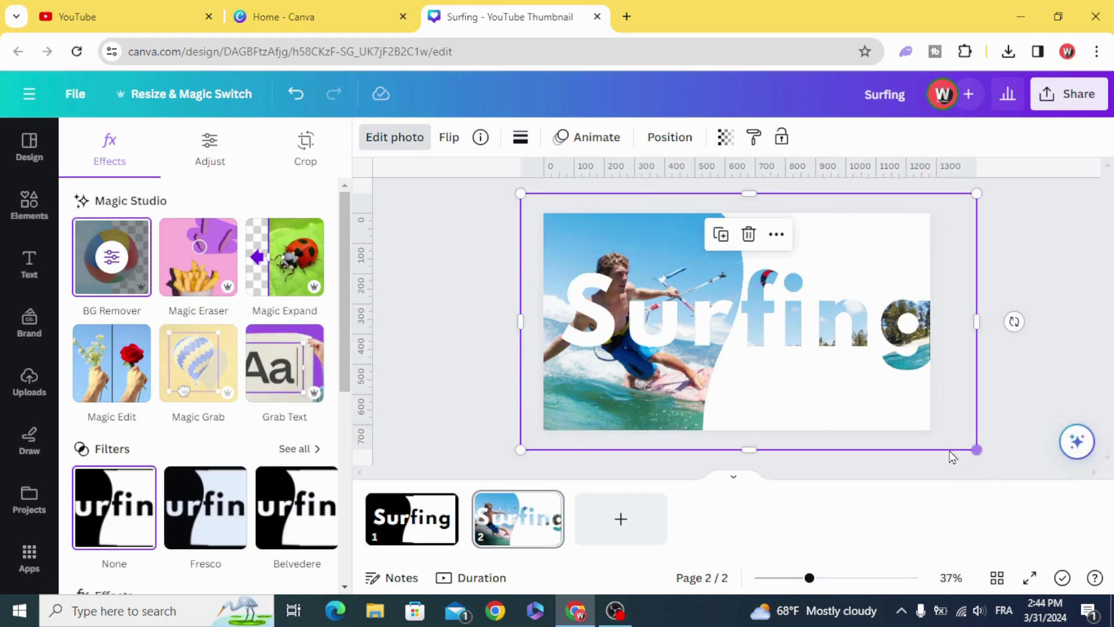
drag(890, 418, 869, 420)
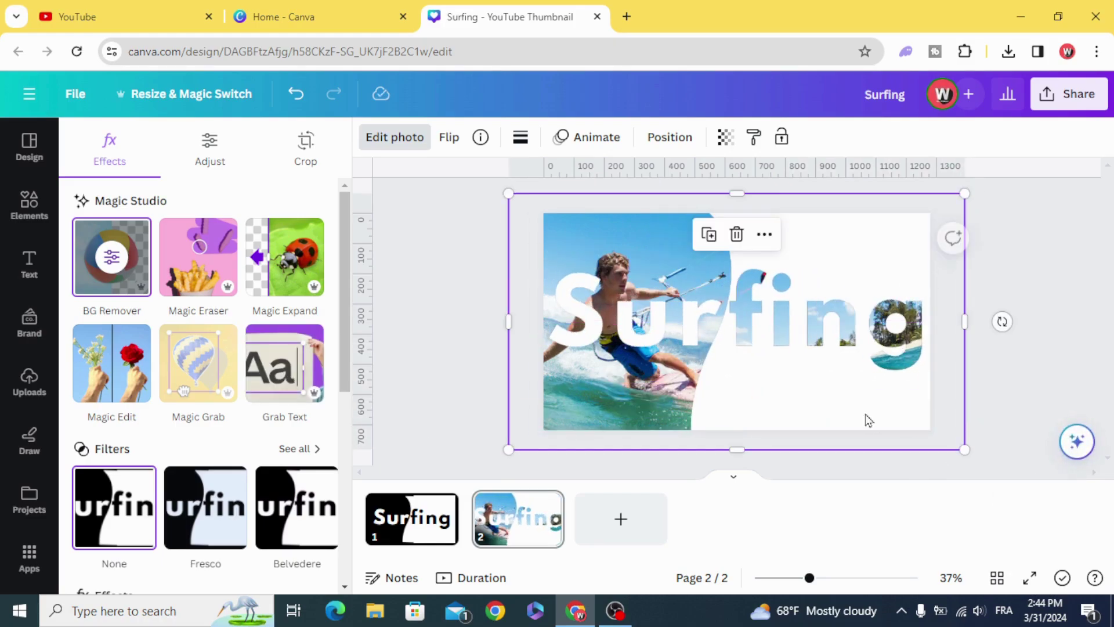
Apply a Drop shadow with distance 0 to the Surfing cut-out.
scroll(138, 387, down, 5)
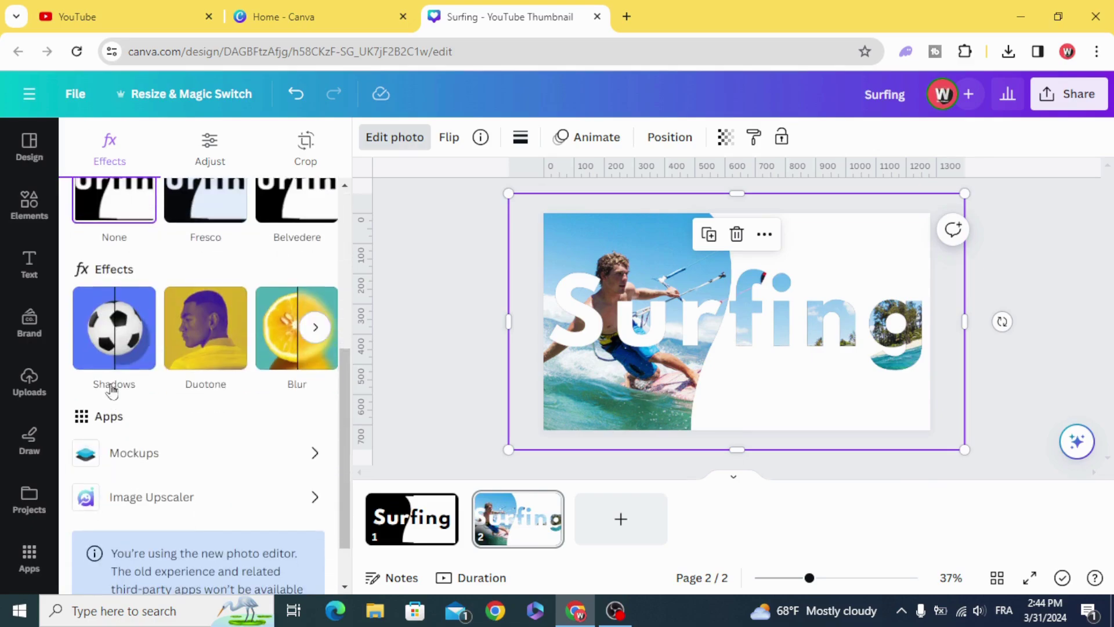
click(117, 335)
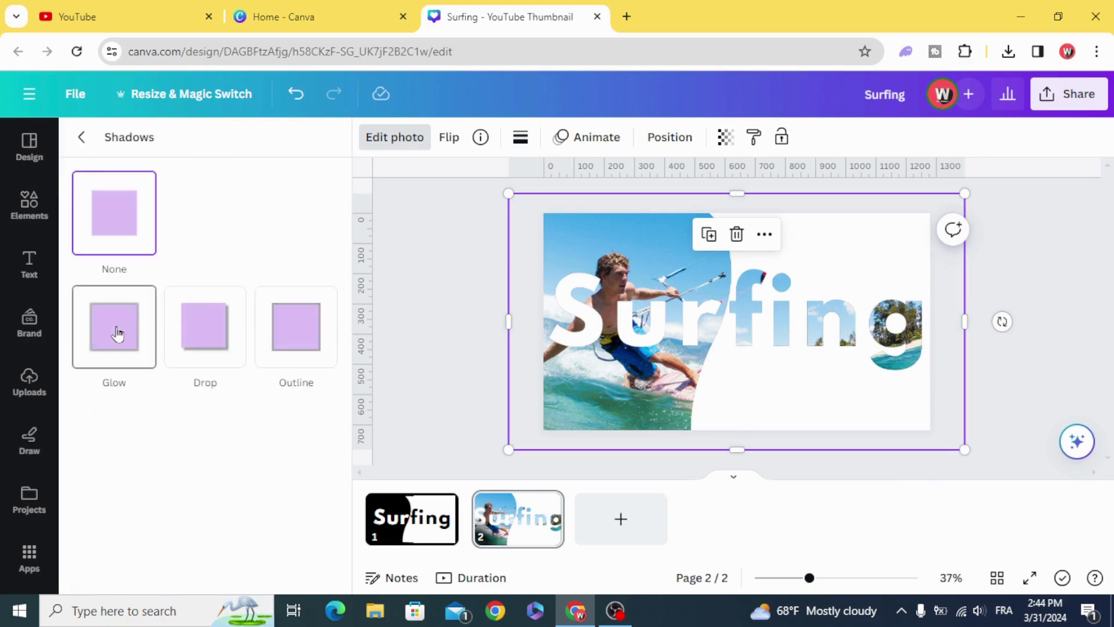
click(204, 325)
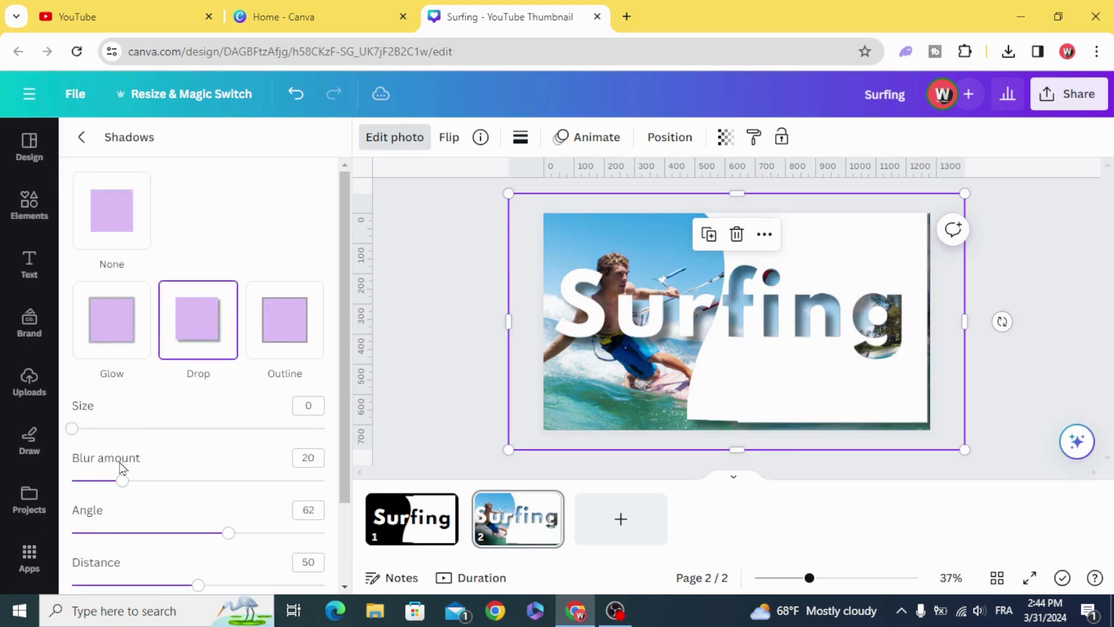
scroll(124, 476, down, 2)
drag(205, 511, 72, 505)
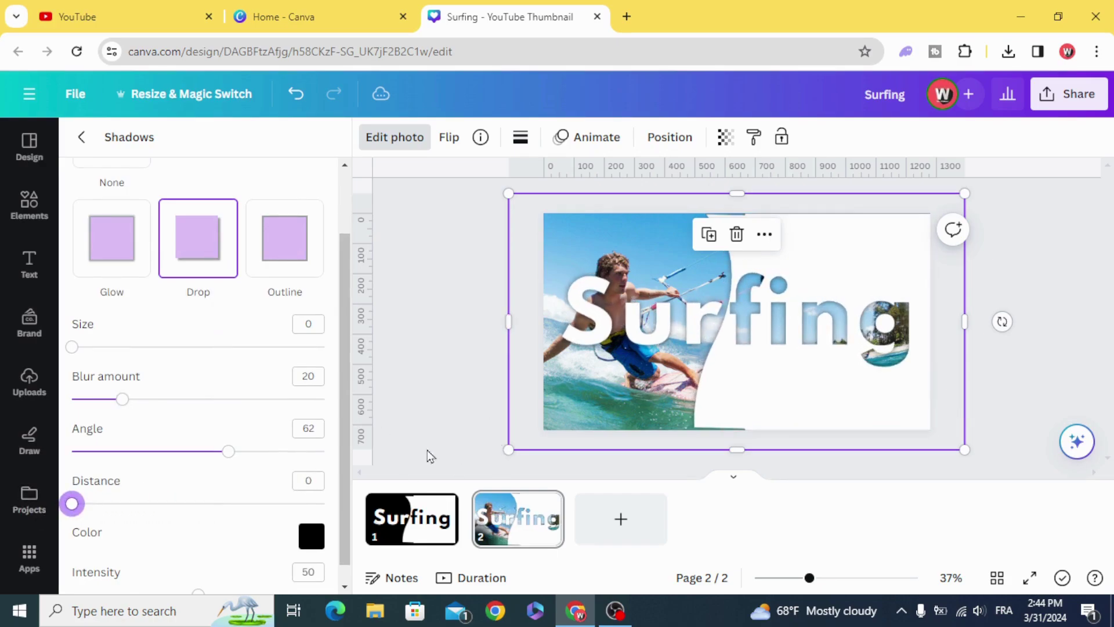
Enlarge and recentre the Surfing image, and lower the shadow blur from 20 to 15.
drag(505, 453, 495, 457)
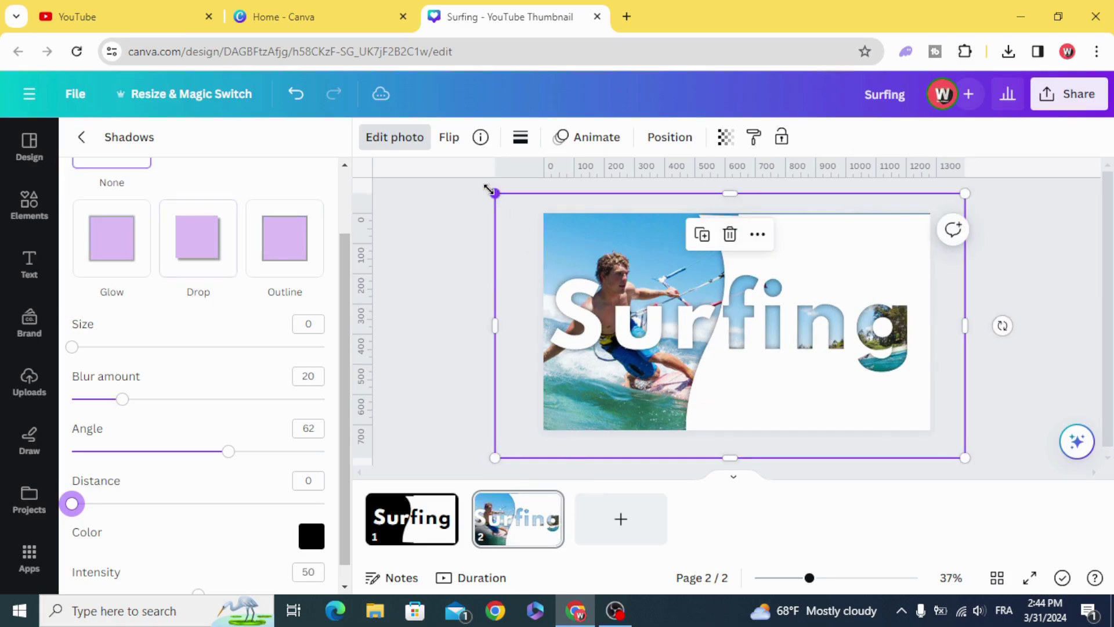
drag(489, 189, 483, 184)
drag(662, 306, 675, 303)
scroll(197, 490, down, 1)
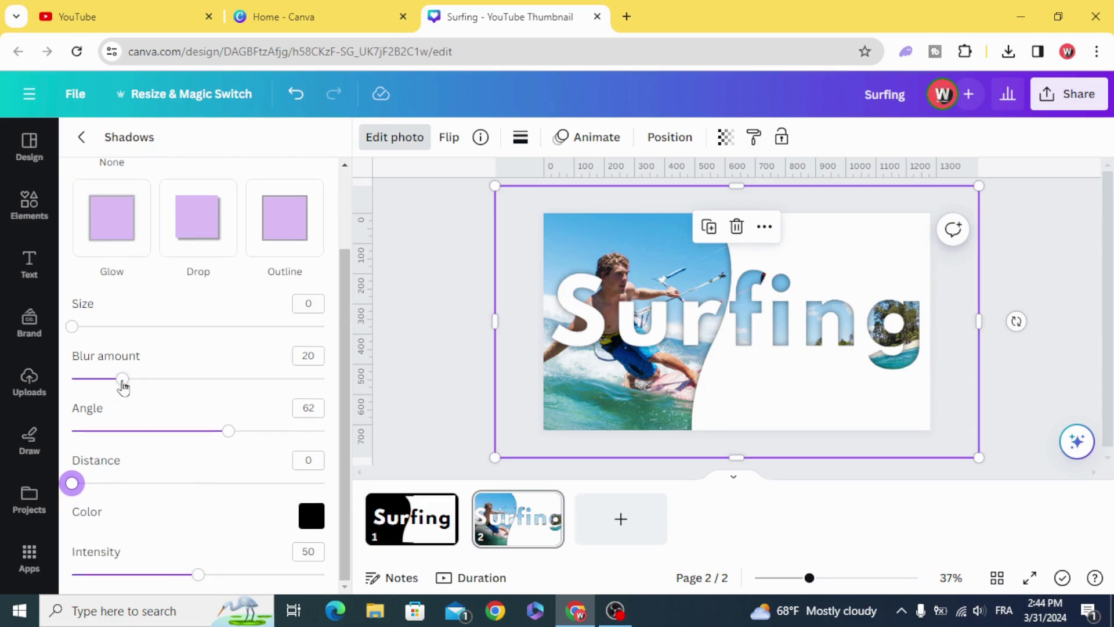
drag(122, 382, 111, 384)
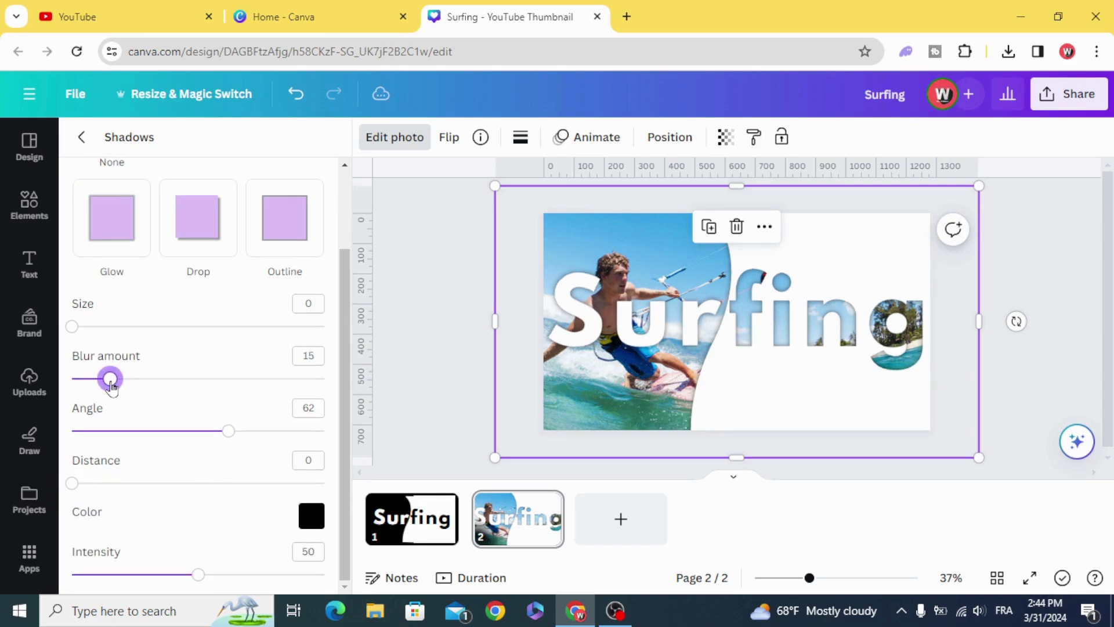
click(427, 334)
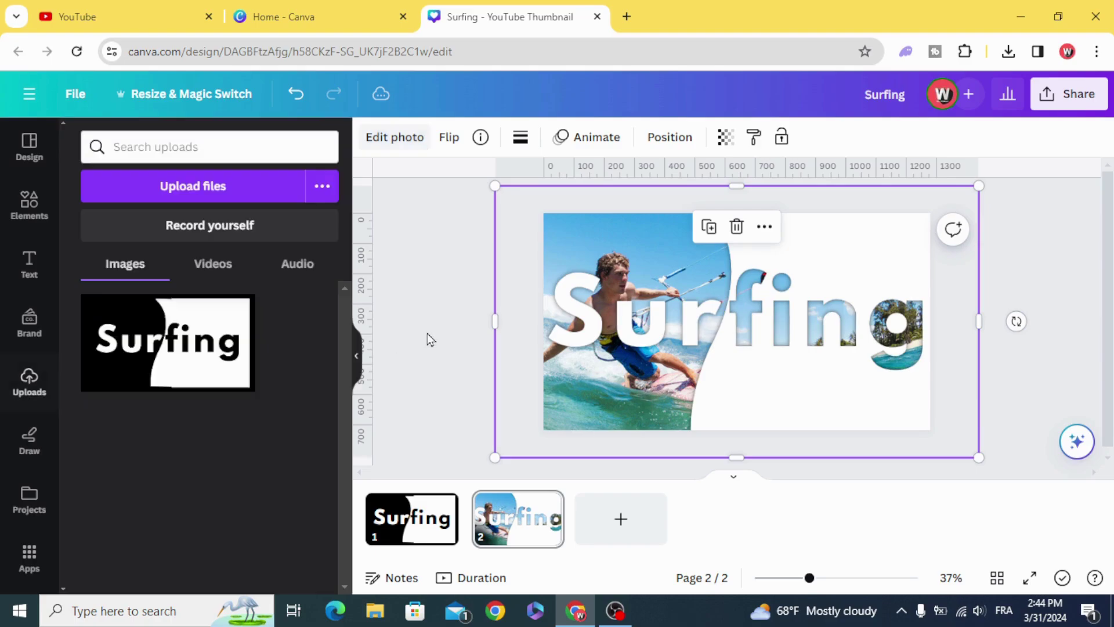
Add a heading reading 'KITE' in the upper right of page 2.
click(29, 264)
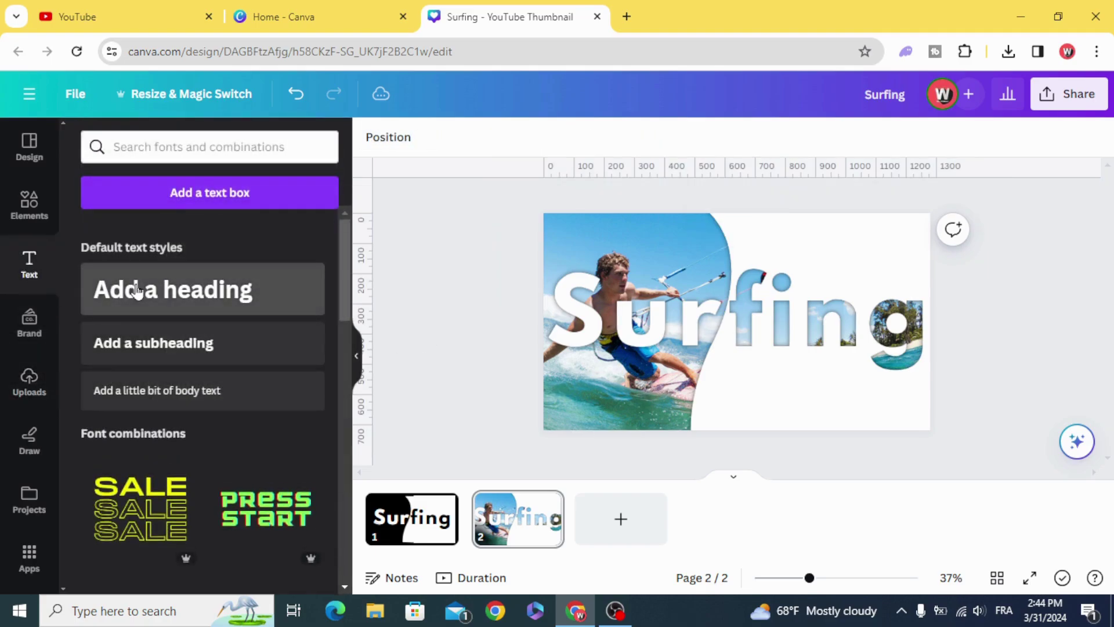
click(136, 291)
drag(684, 321, 779, 281)
double_click(784, 285)
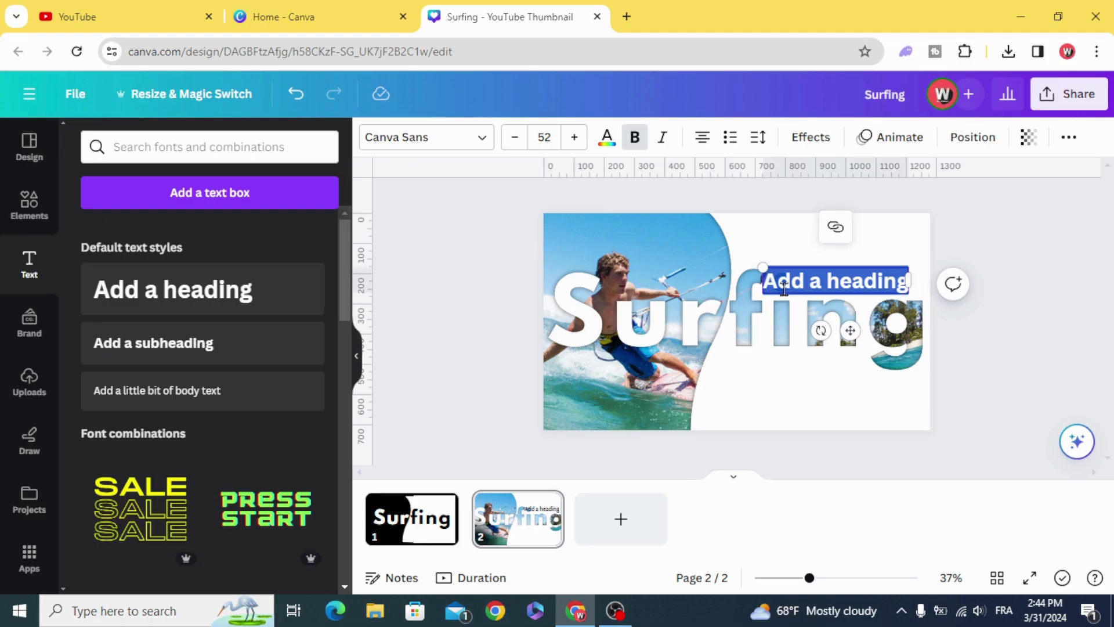
text(KITE)
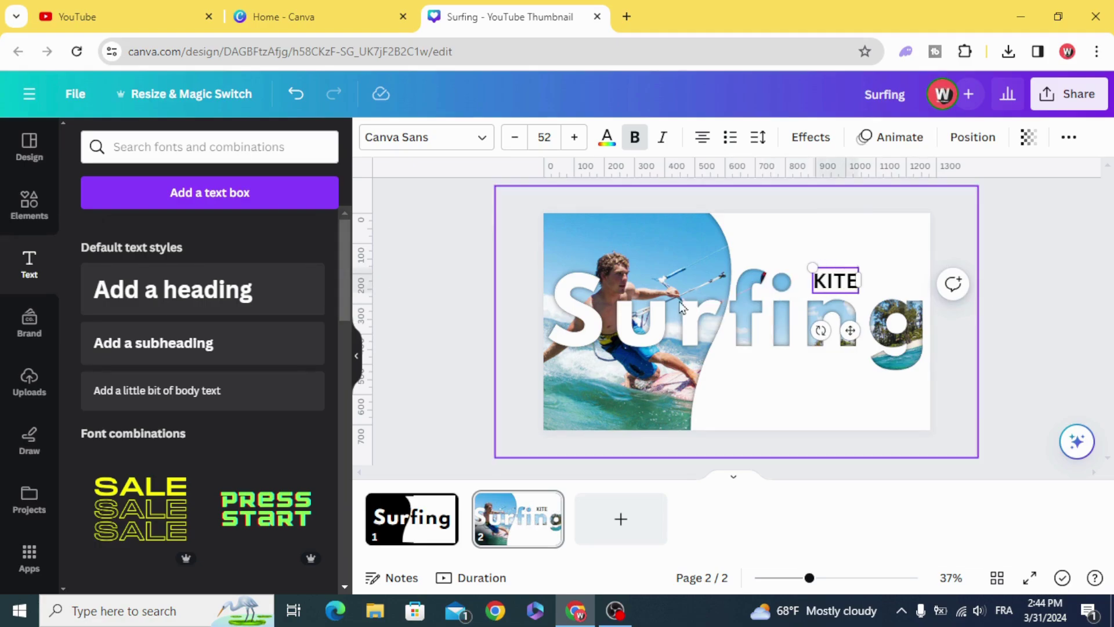
click(423, 304)
drag(839, 282, 830, 286)
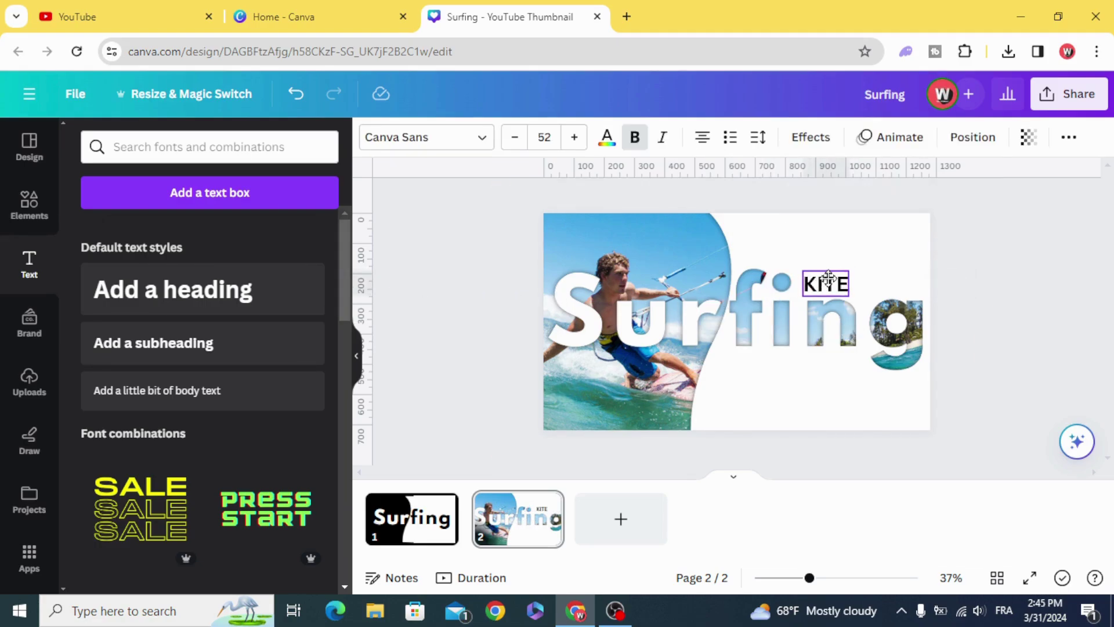
Colour the KITE text red (#FF0036).
click(607, 138)
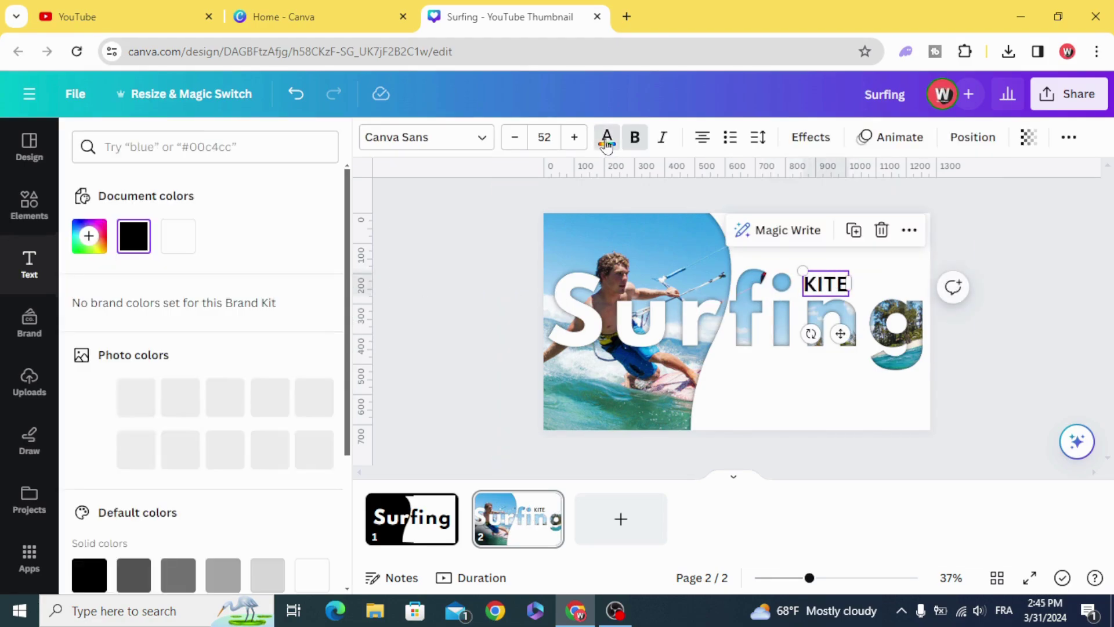
click(88, 236)
click(301, 376)
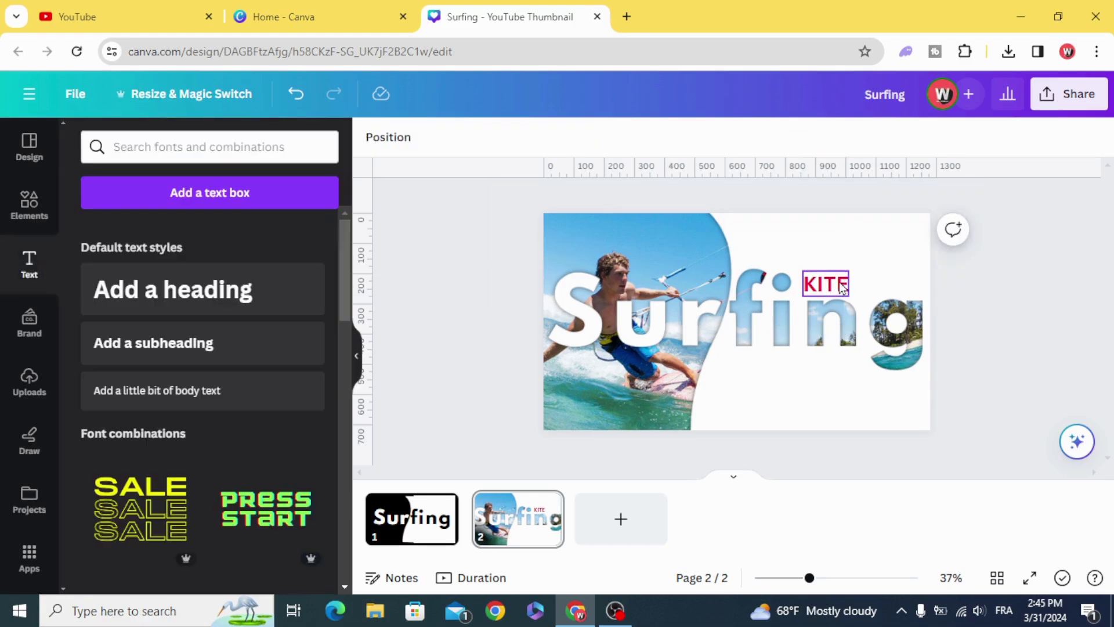
Widen KITE's letter spacing to 362 and place it above the 'fing' of Surfing.
click(806, 287)
click(758, 139)
drag(801, 206, 948, 201)
click(408, 333)
drag(785, 272, 843, 279)
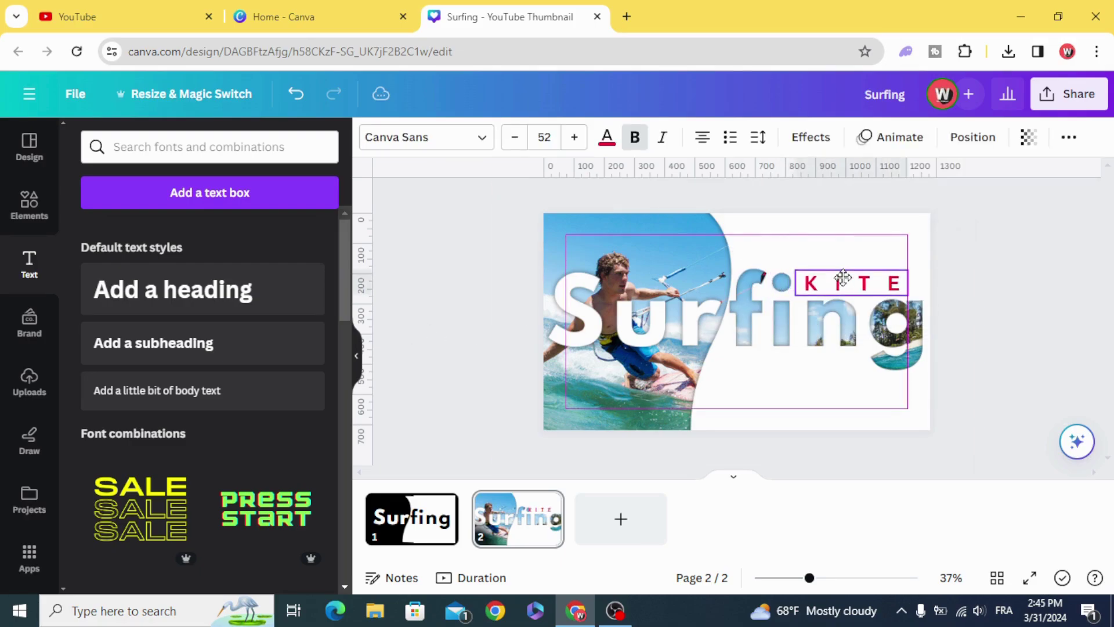
click(451, 323)
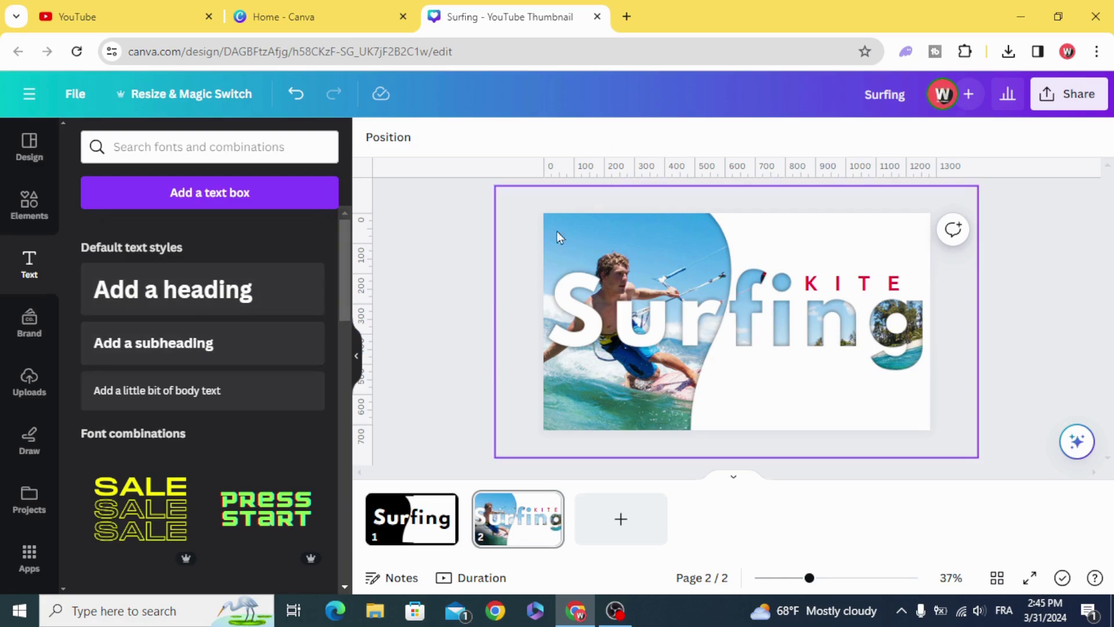
Add the recently used 15-second kitesurf video to page 2 and stretch it to 1280 × 720.
click(30, 206)
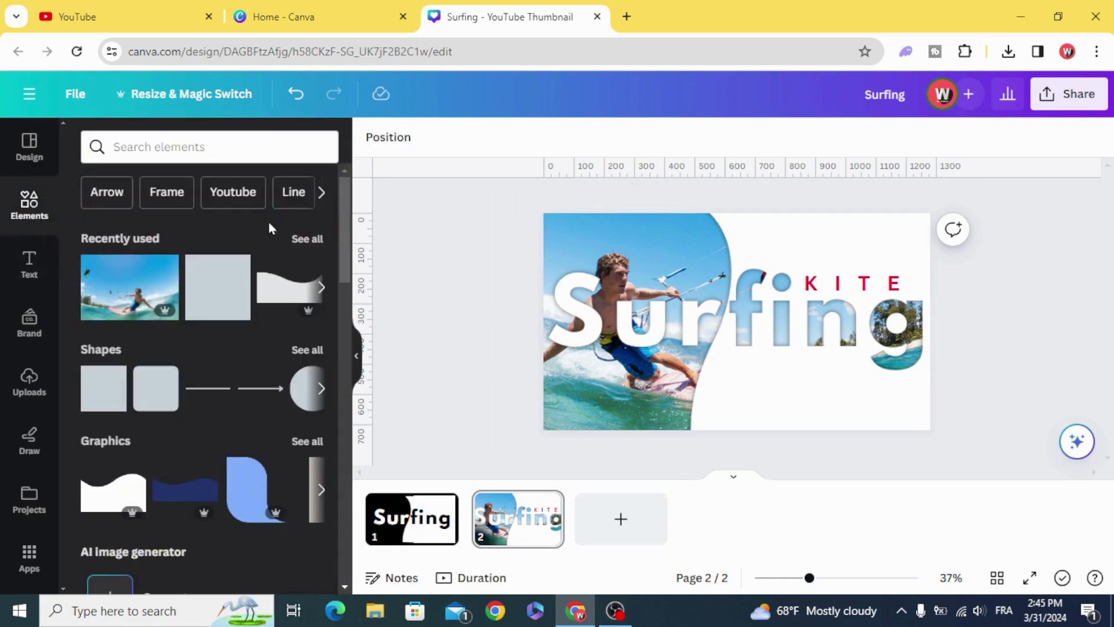
click(308, 239)
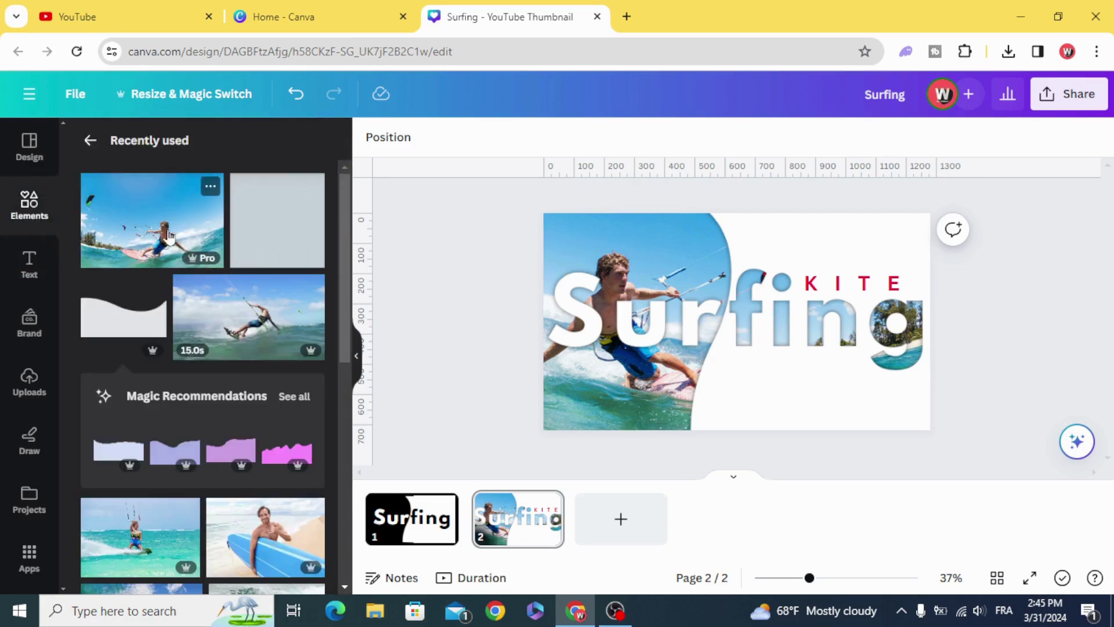
click(242, 318)
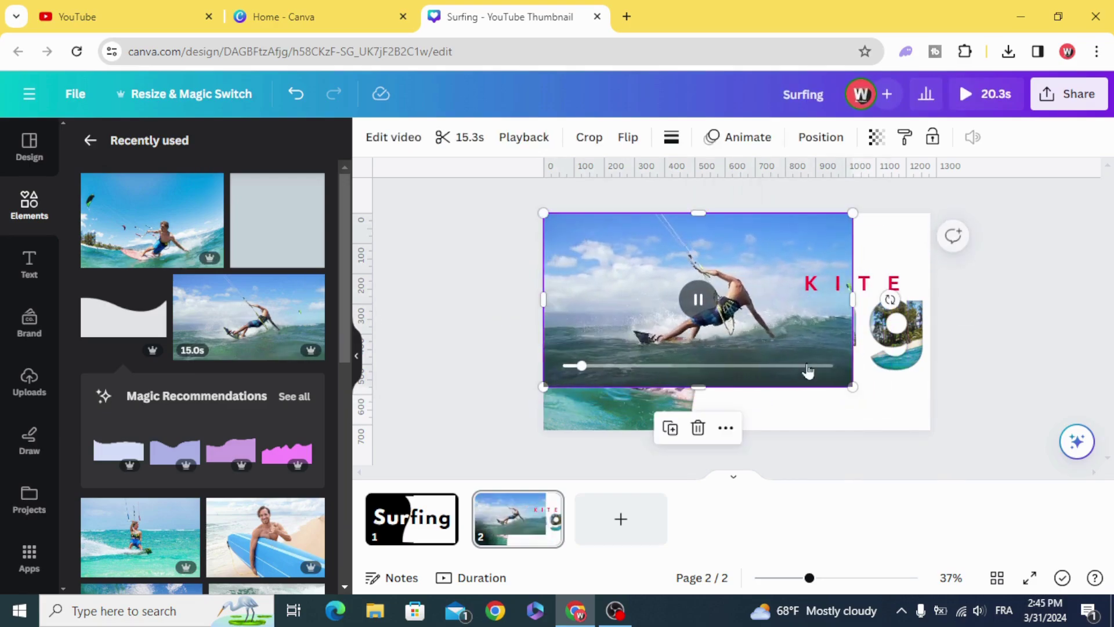
drag(852, 386, 929, 437)
Move the kitesurf video below the Surfing text layer in the Layers panel.
right_click(628, 301)
mouse_move(711, 343)
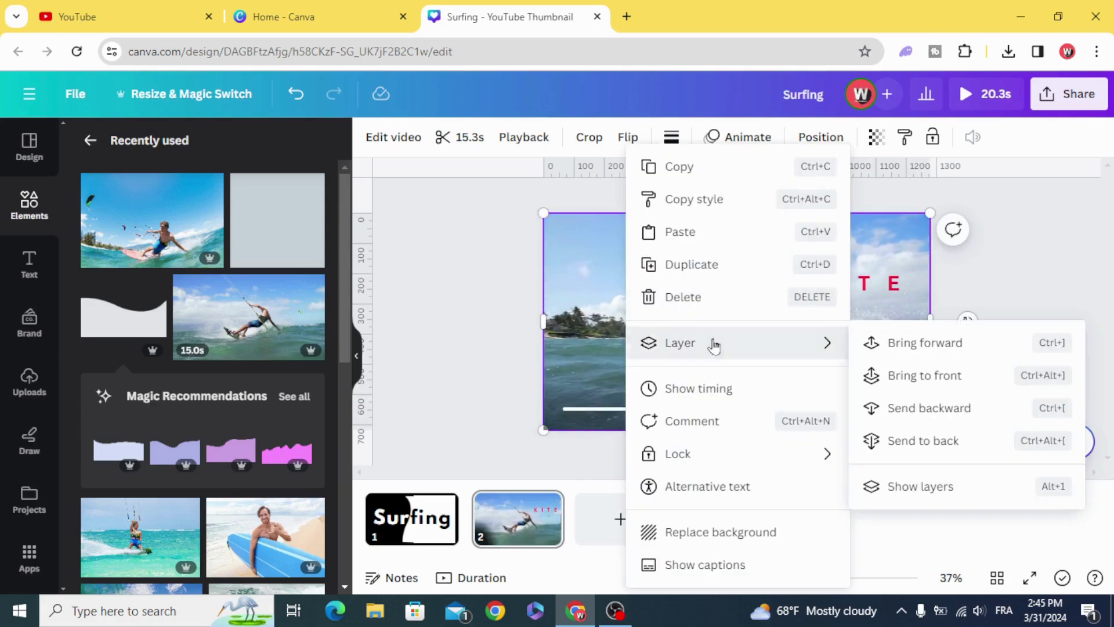
click(900, 487)
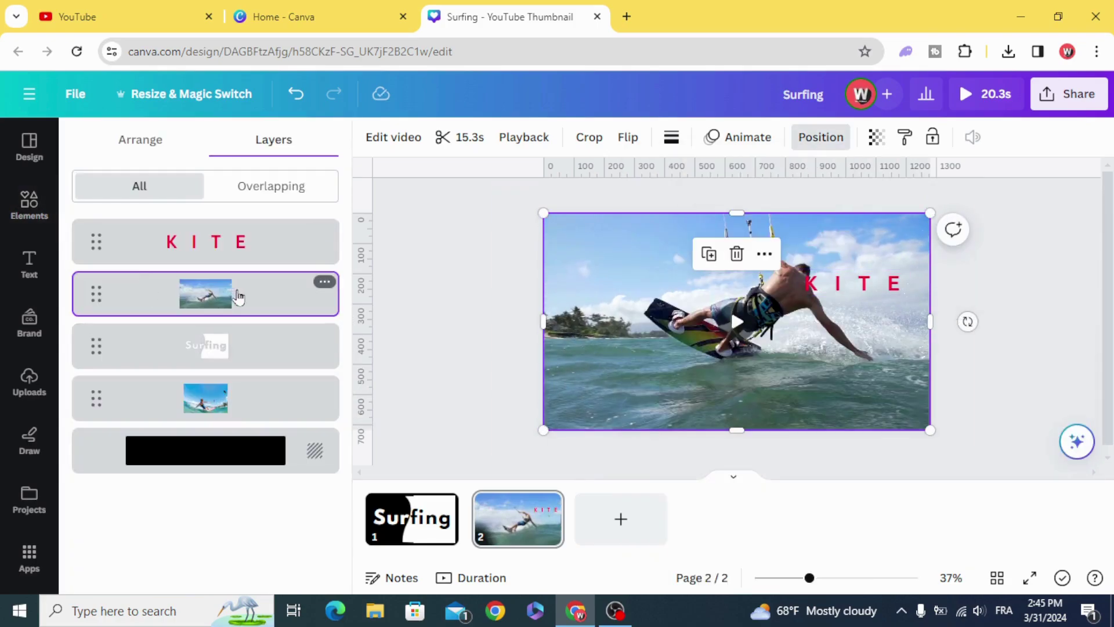
drag(241, 290, 313, 386)
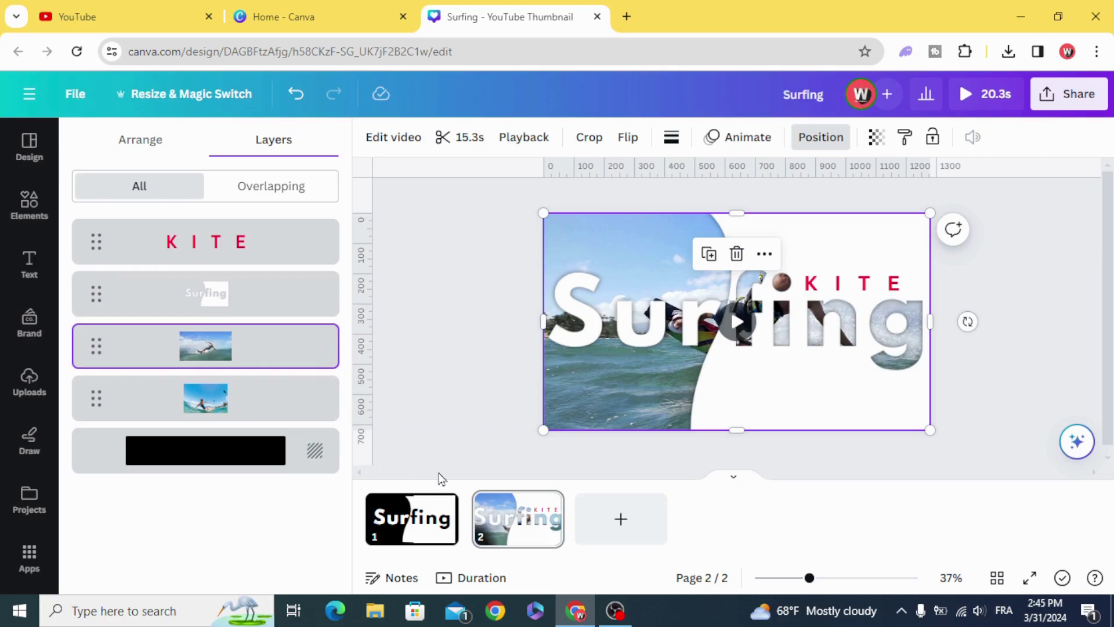